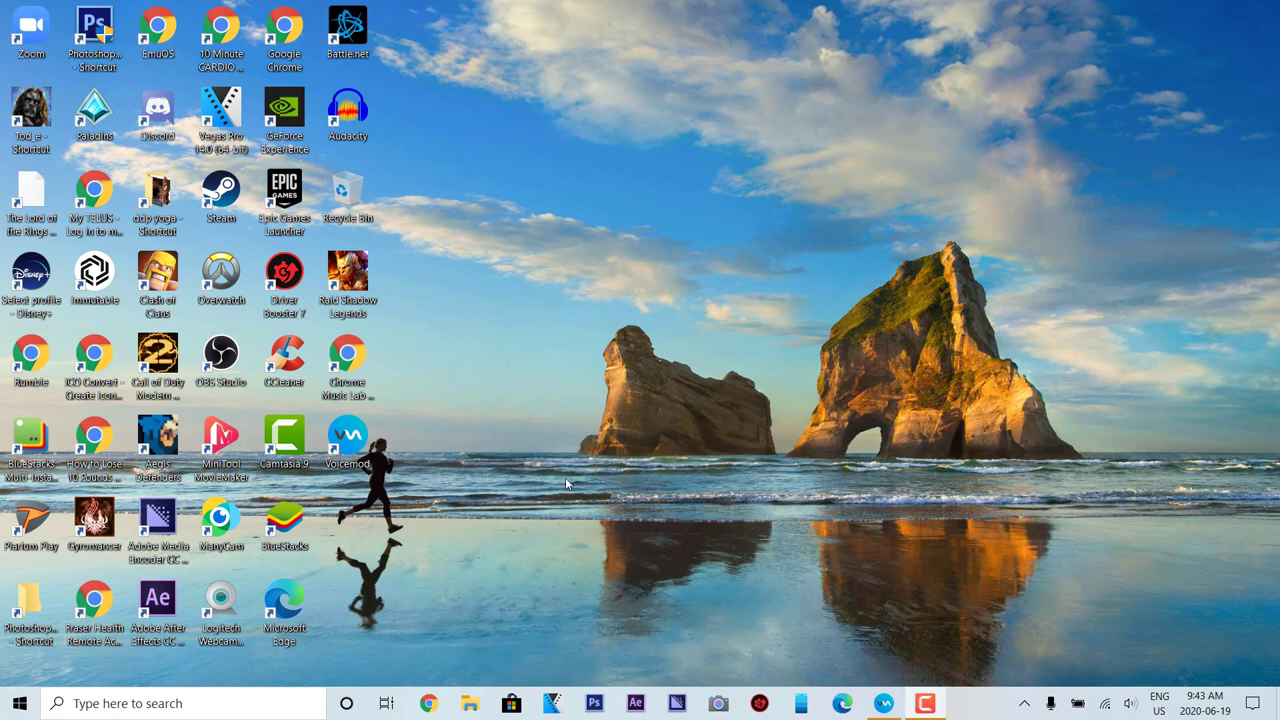
- Open Voicemod and maximize its window to show Baby, Blocks, Cave, Titan and the Pro voices
click(884, 703)
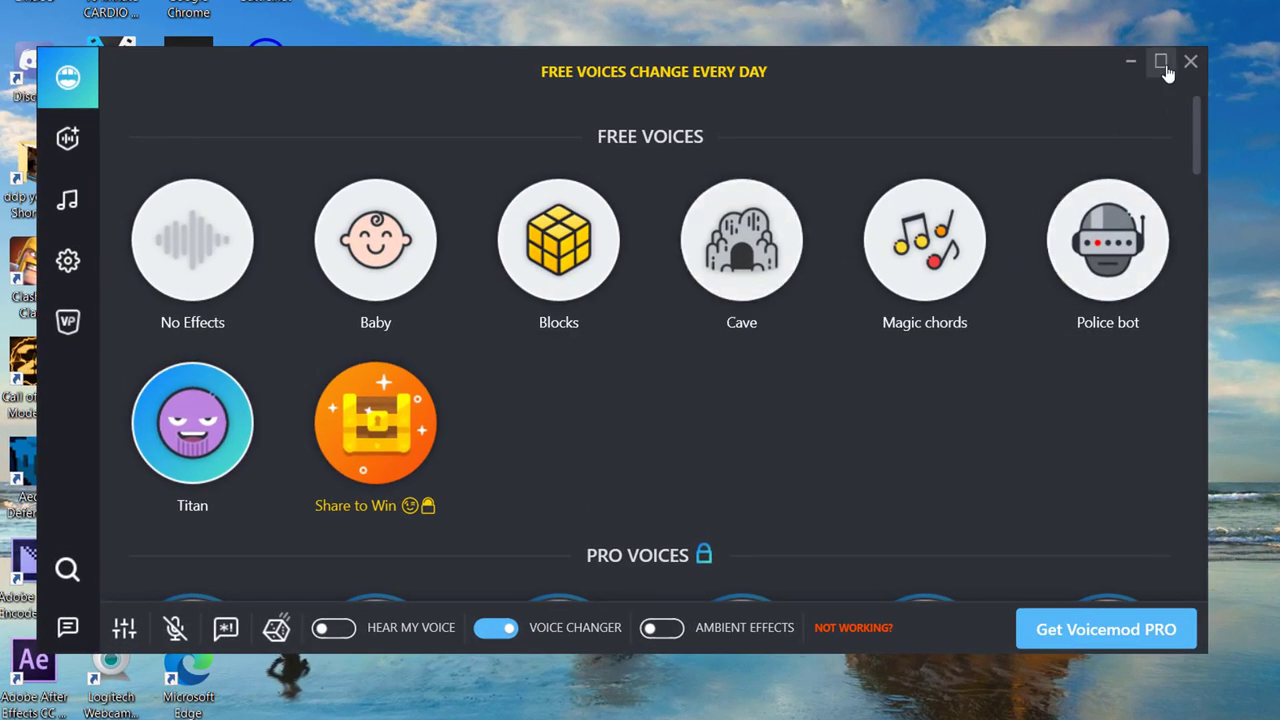
click(1160, 61)
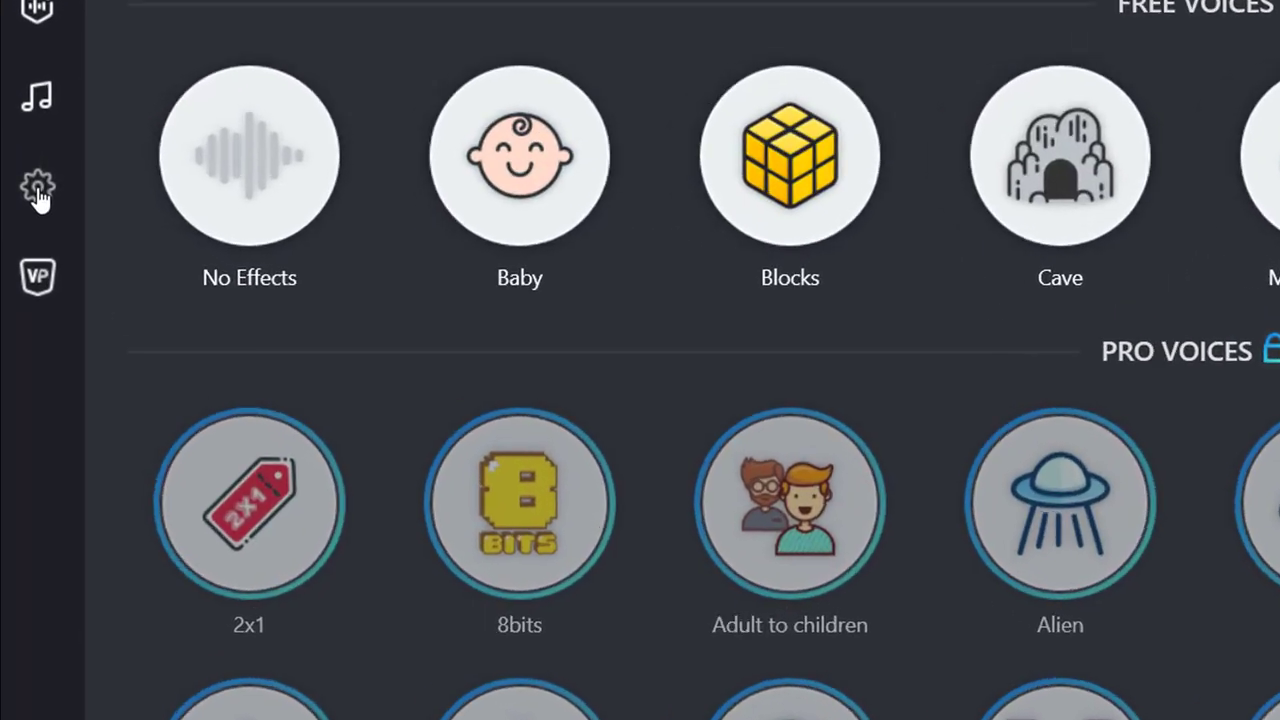
- Open Settings and scroll past the voice keyboard shortcuts to the Export/Import section
click(40, 186)
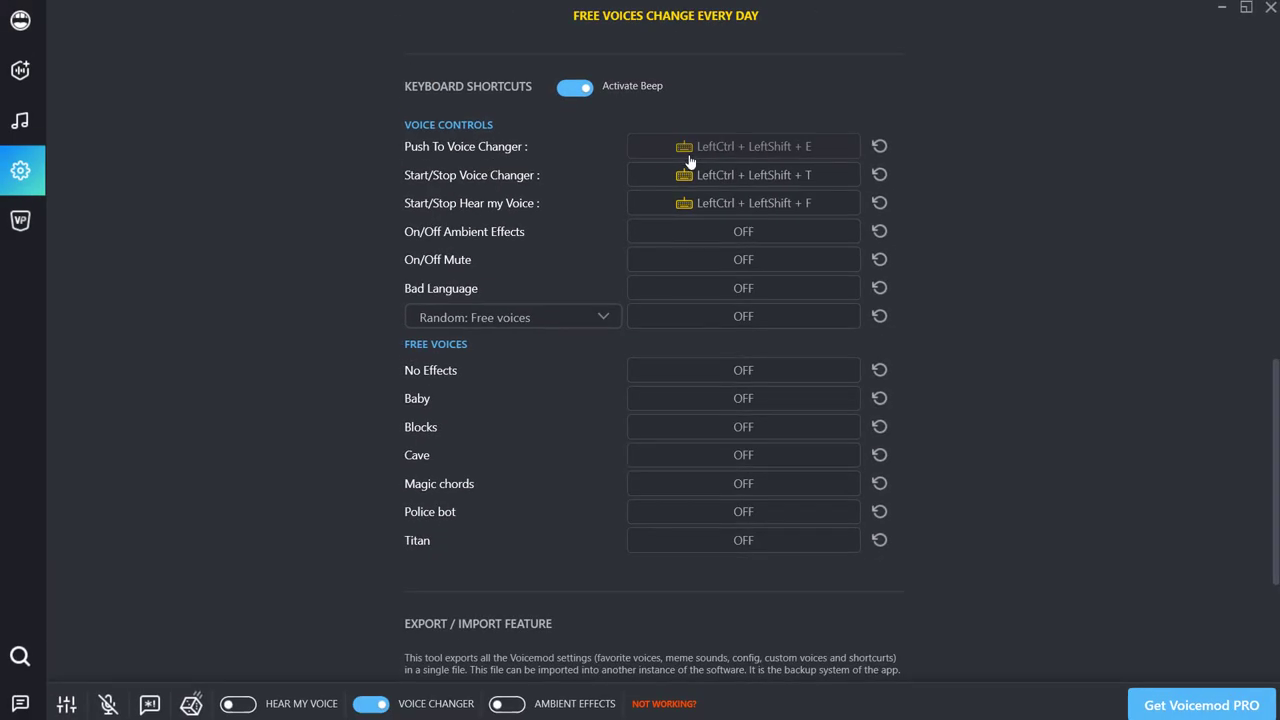
scroll(525, 430, down, 2)
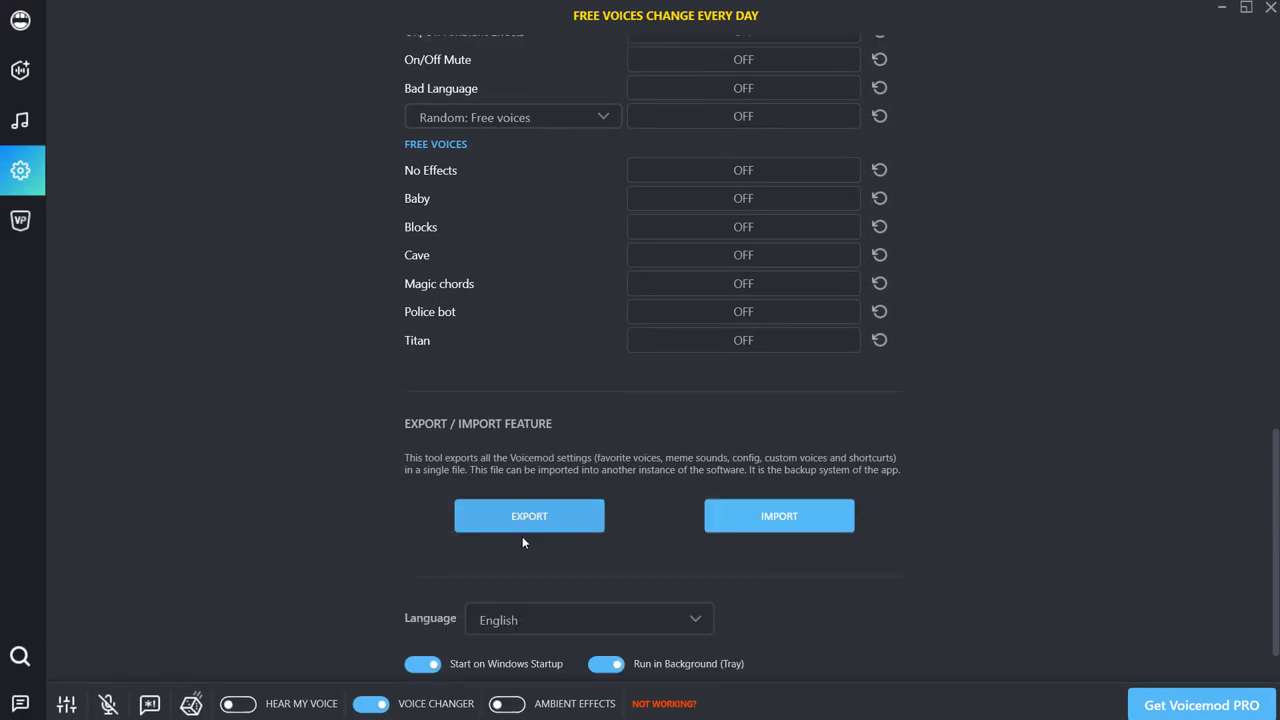
scroll(522, 542, down, 1)
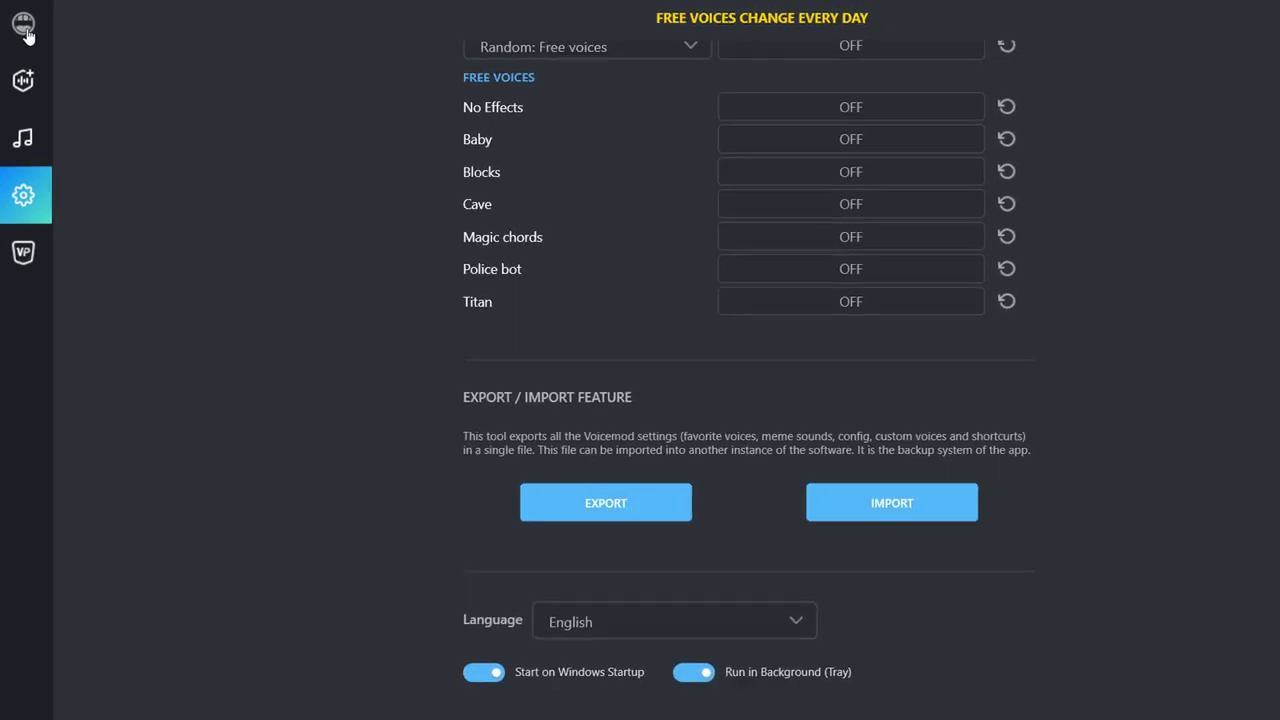
- Return to the Voicebox list and scroll through the Pro voices from 2x1 to Zombie, then back up
click(26, 32)
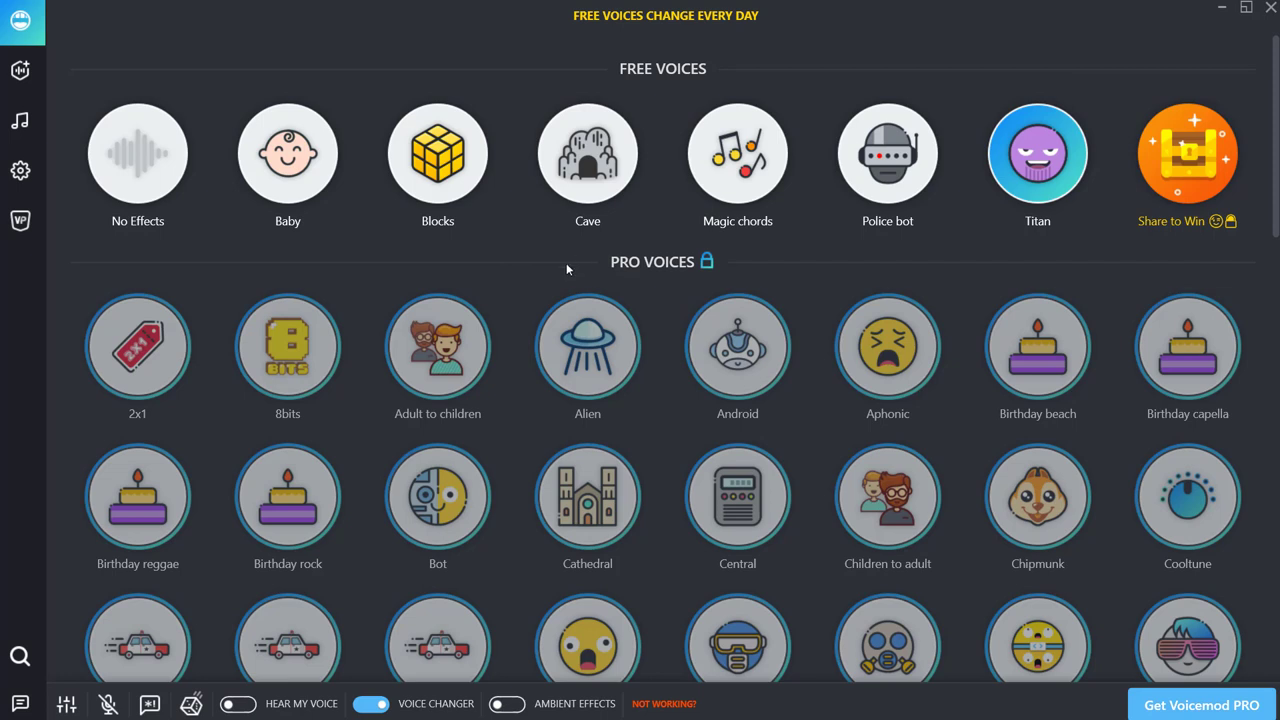
scroll(566, 263, down, 1)
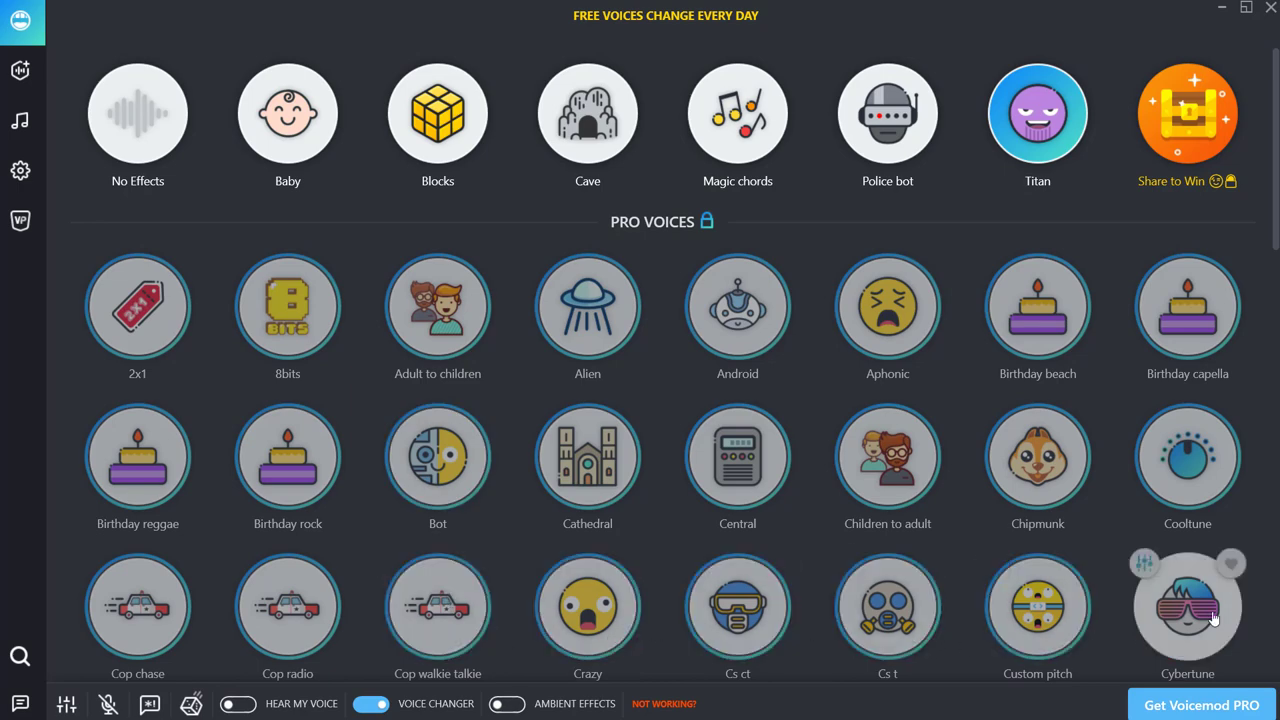
scroll(1004, 505, down, 2)
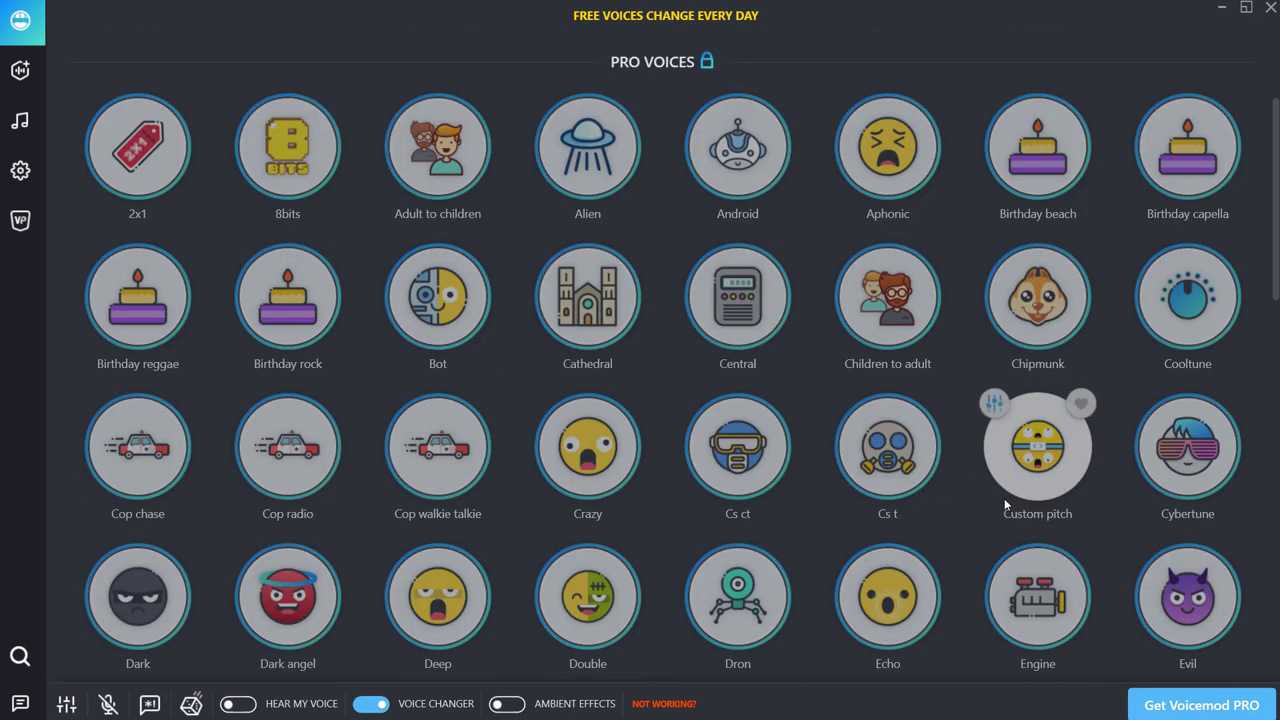
scroll(1006, 505, down, 4)
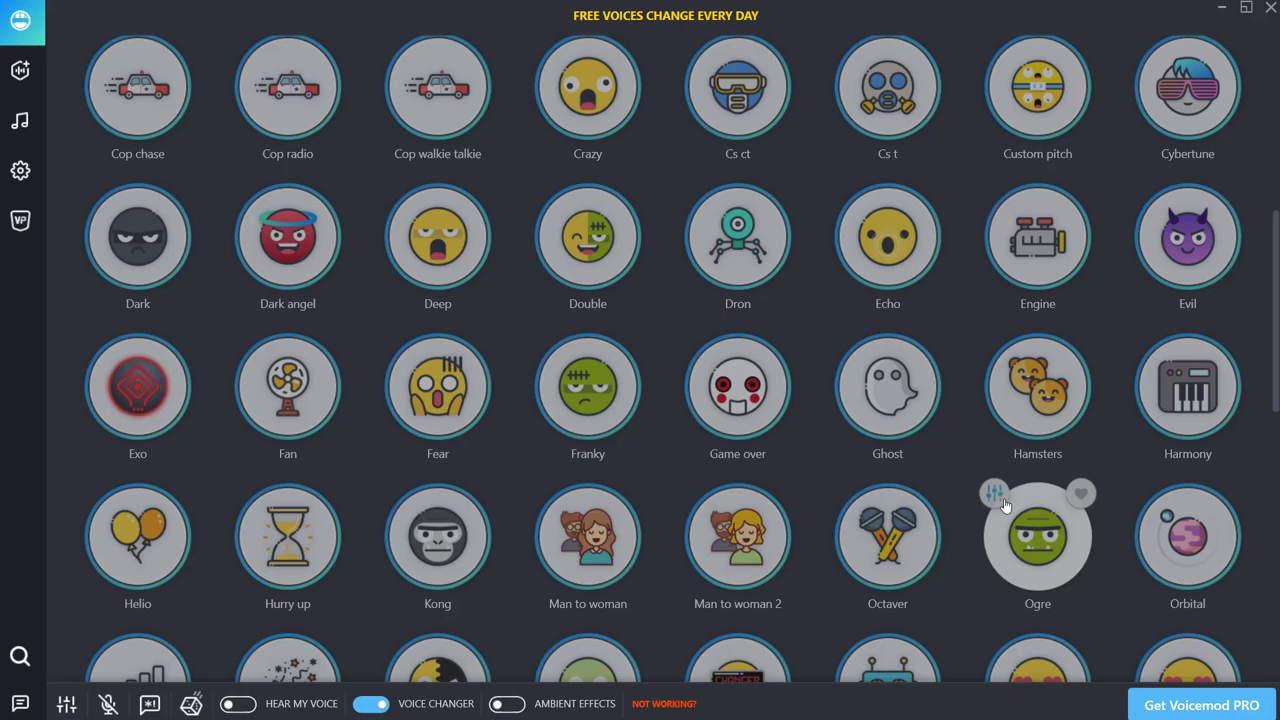
scroll(1004, 505, down, 8)
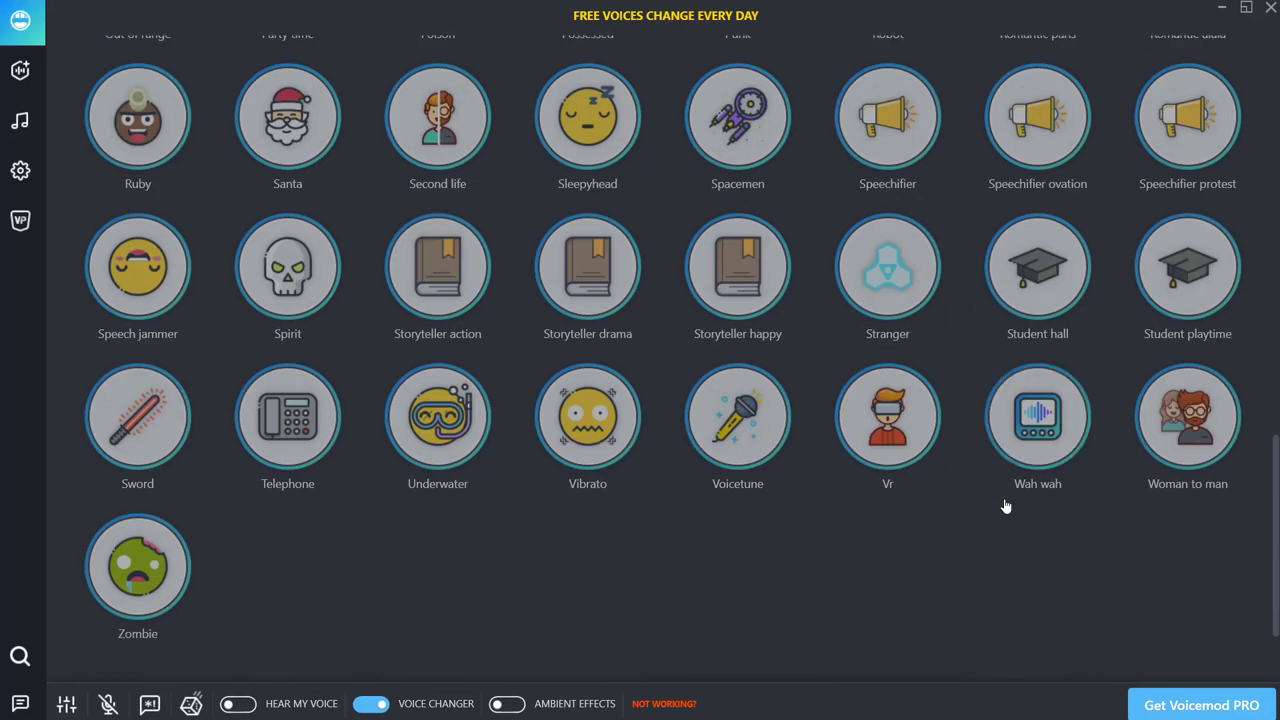
scroll(1249, 434, up, 2)
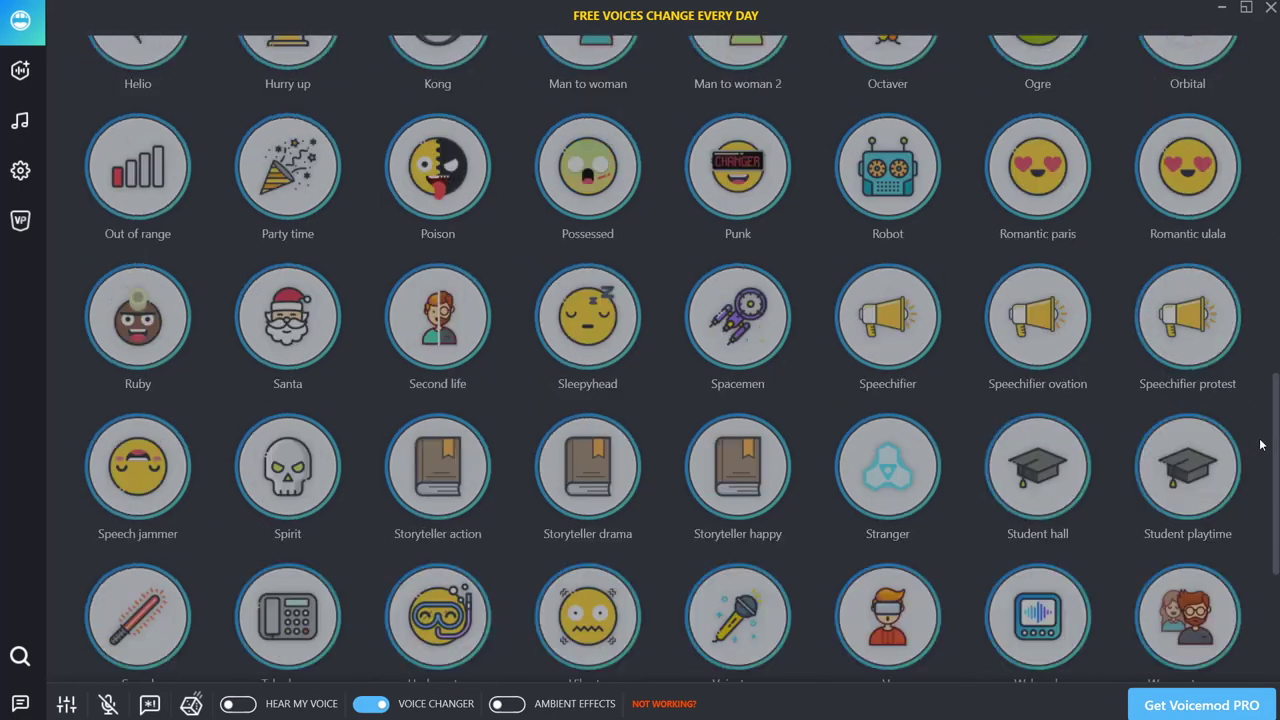
drag(1276, 436, 1266, 100)
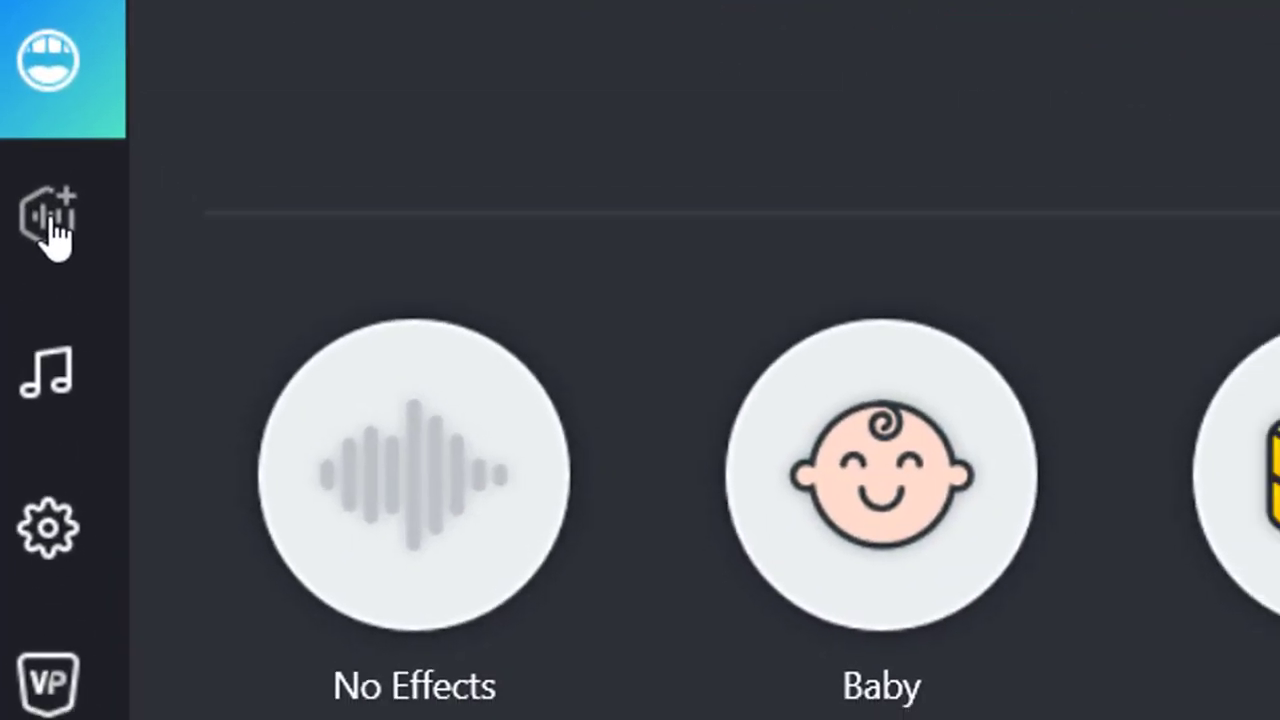
- Open the Voice Maker page
click(24, 82)
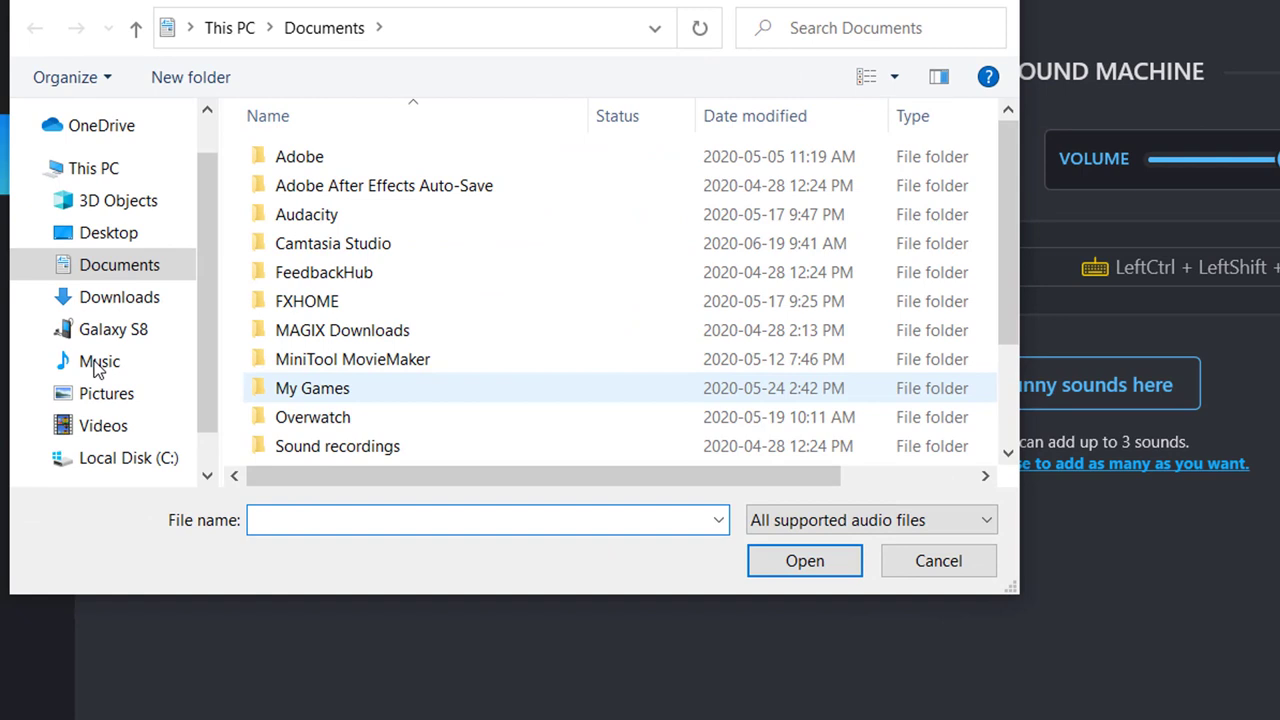
- Load the audition recording from the Music folder into the Meme Sound Machine
click(99, 364)
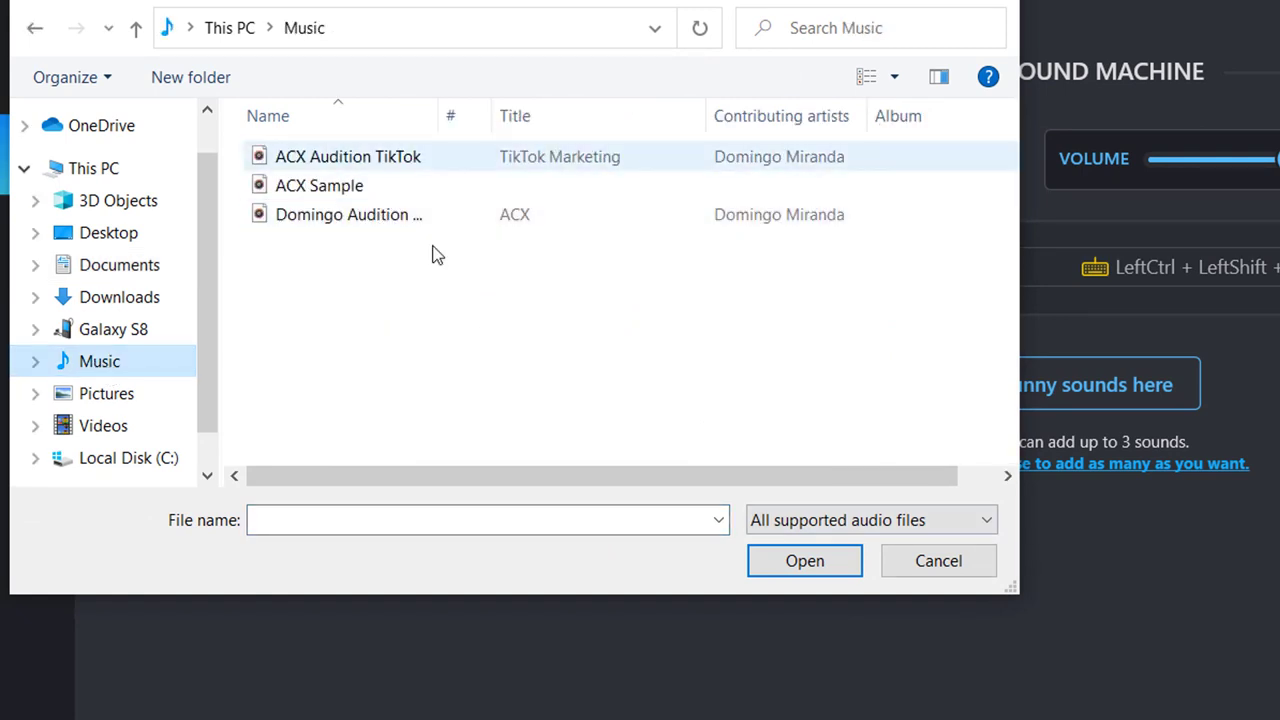
click(366, 220)
click(776, 566)
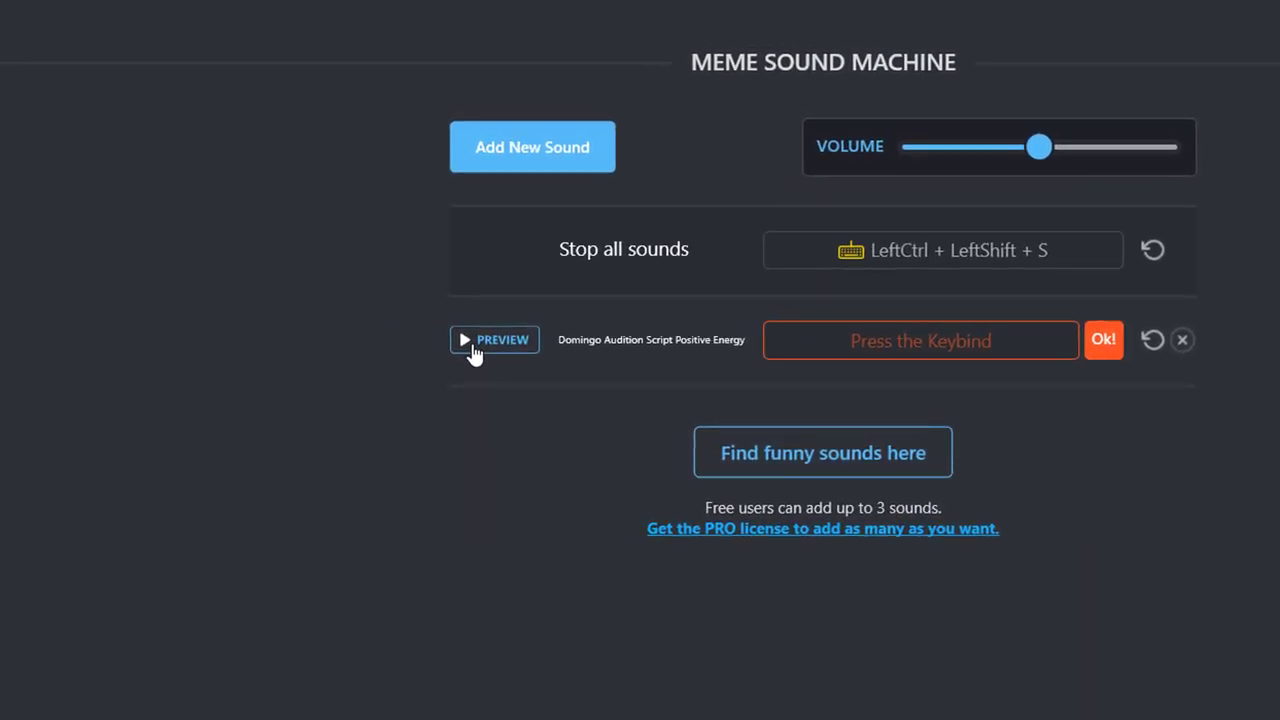
- Preview and stop the audition sound, then delete it from the Meme Sound Machine
click(432, 318)
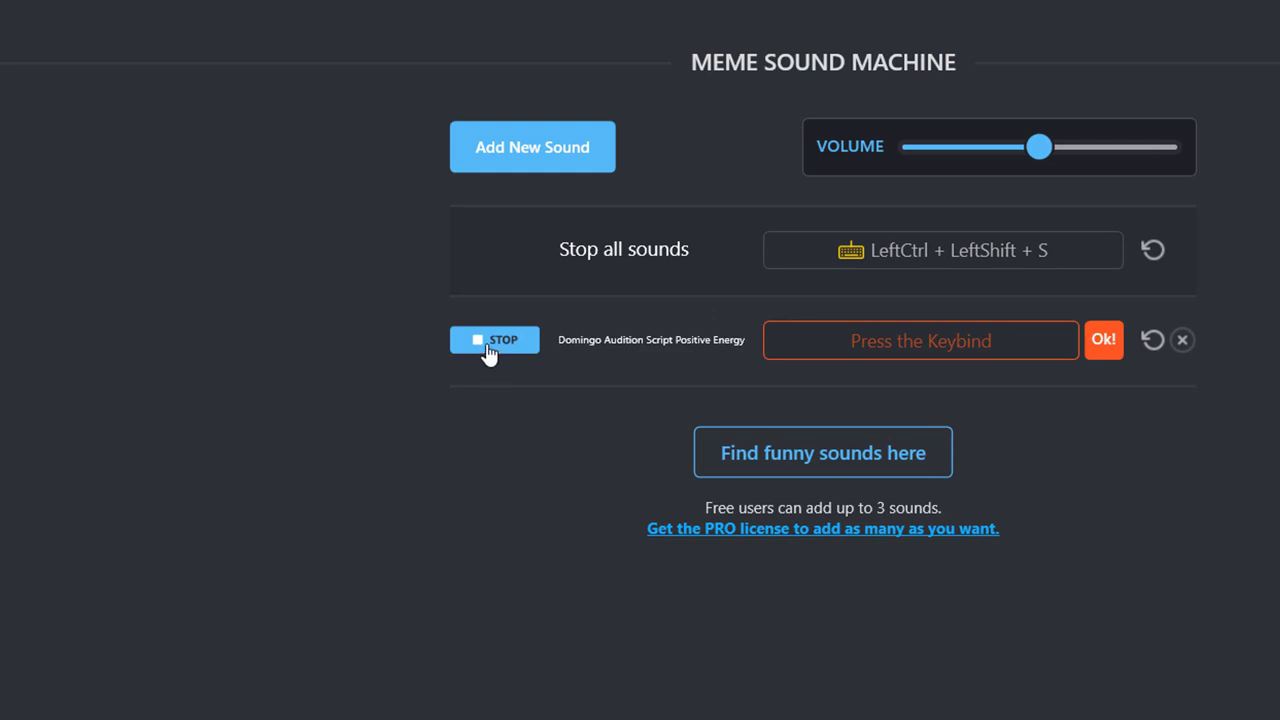
click(481, 342)
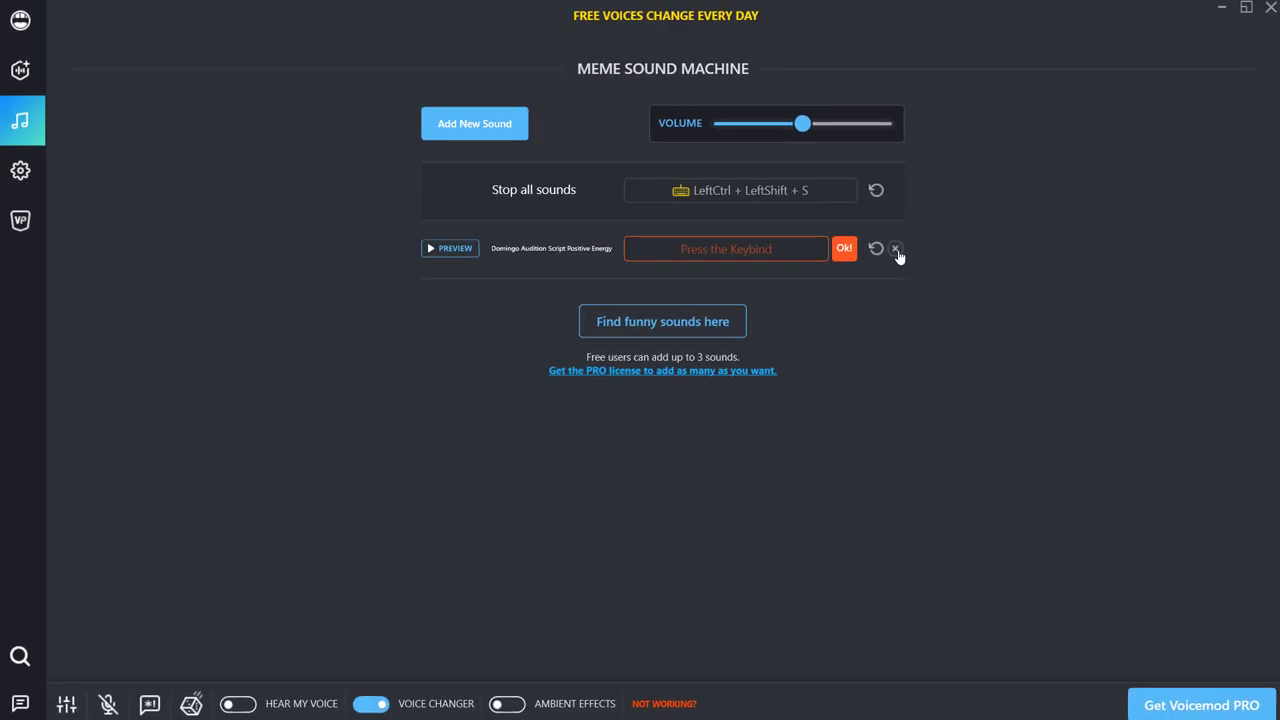
click(1183, 341)
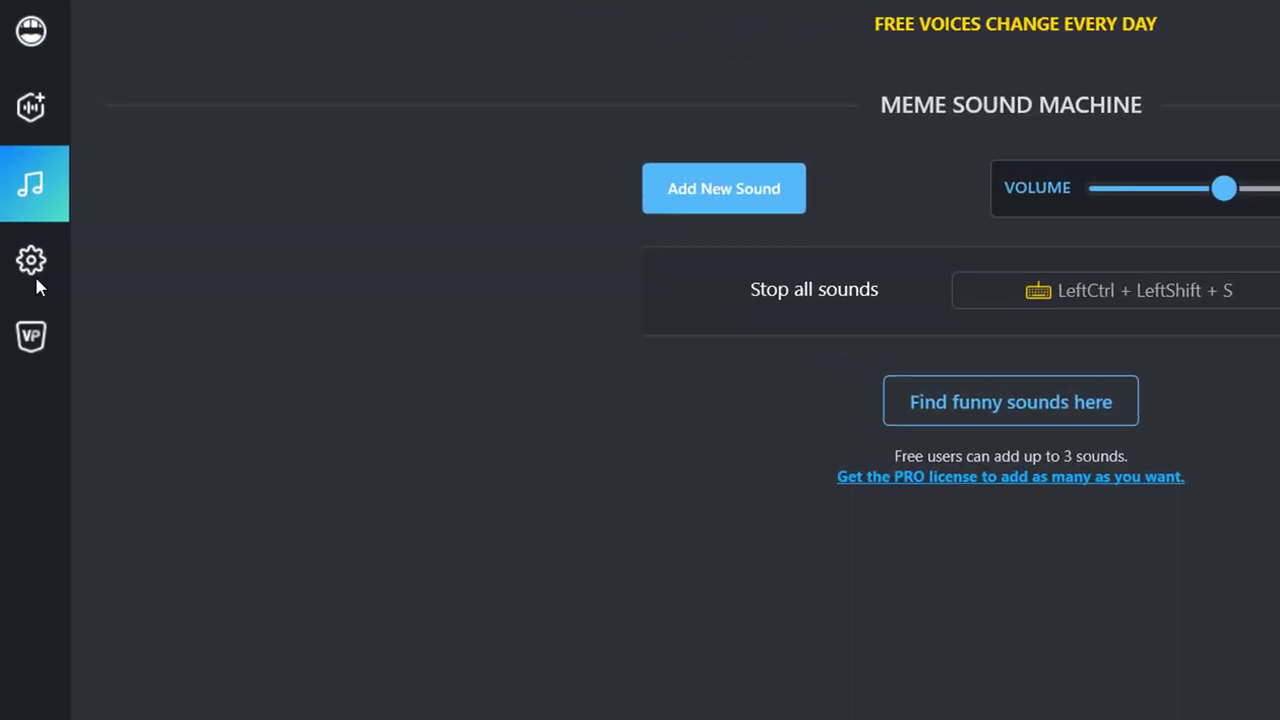
click(34, 273)
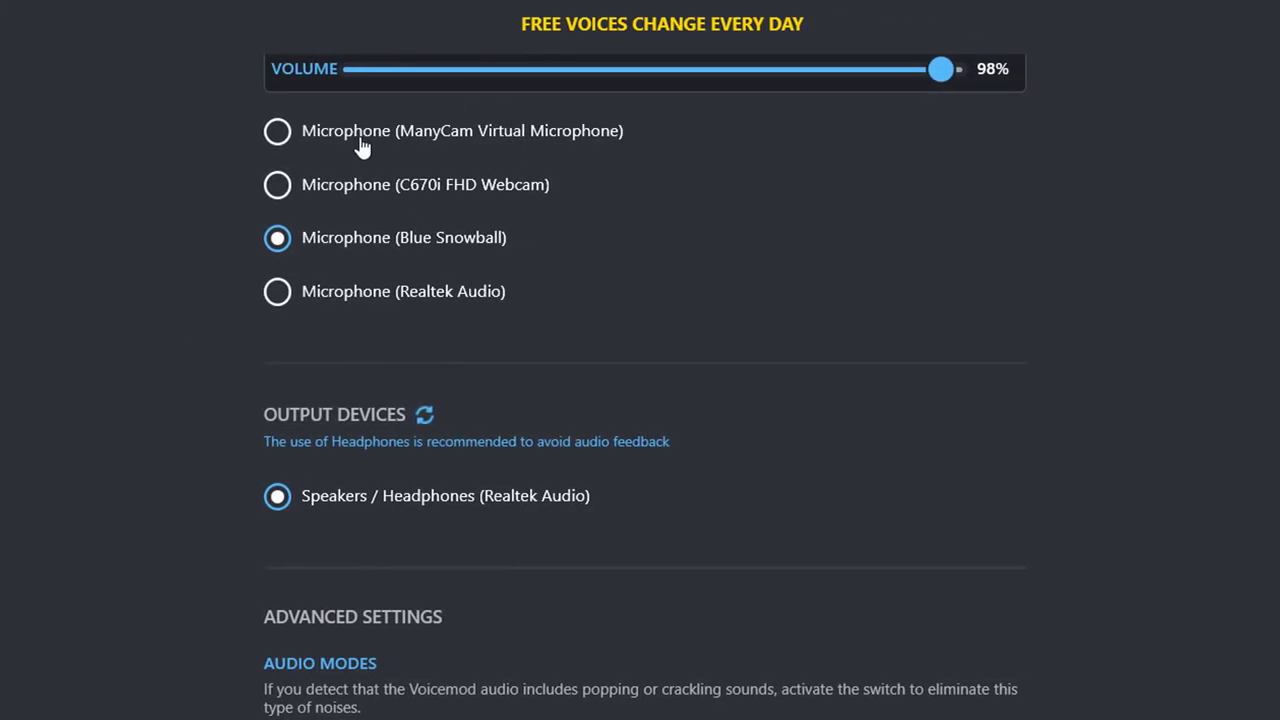
scroll(601, 388, up, 5)
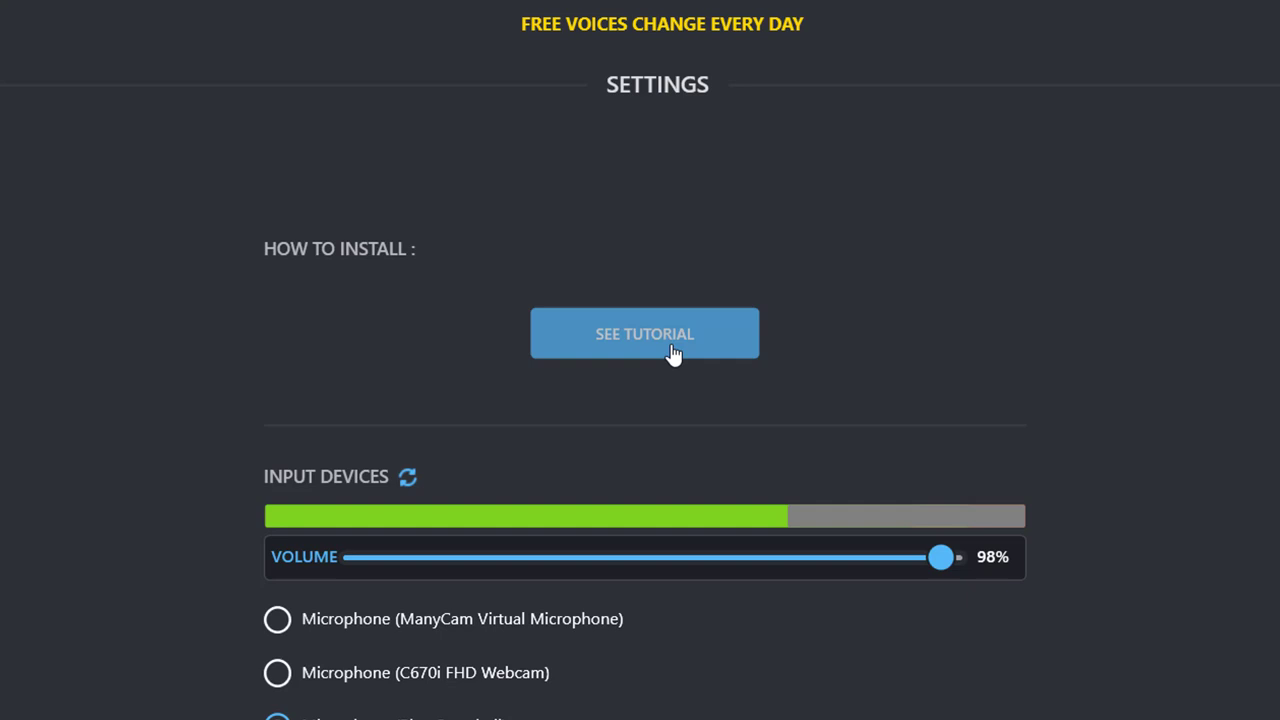
scroll(648, 358, down, 1)
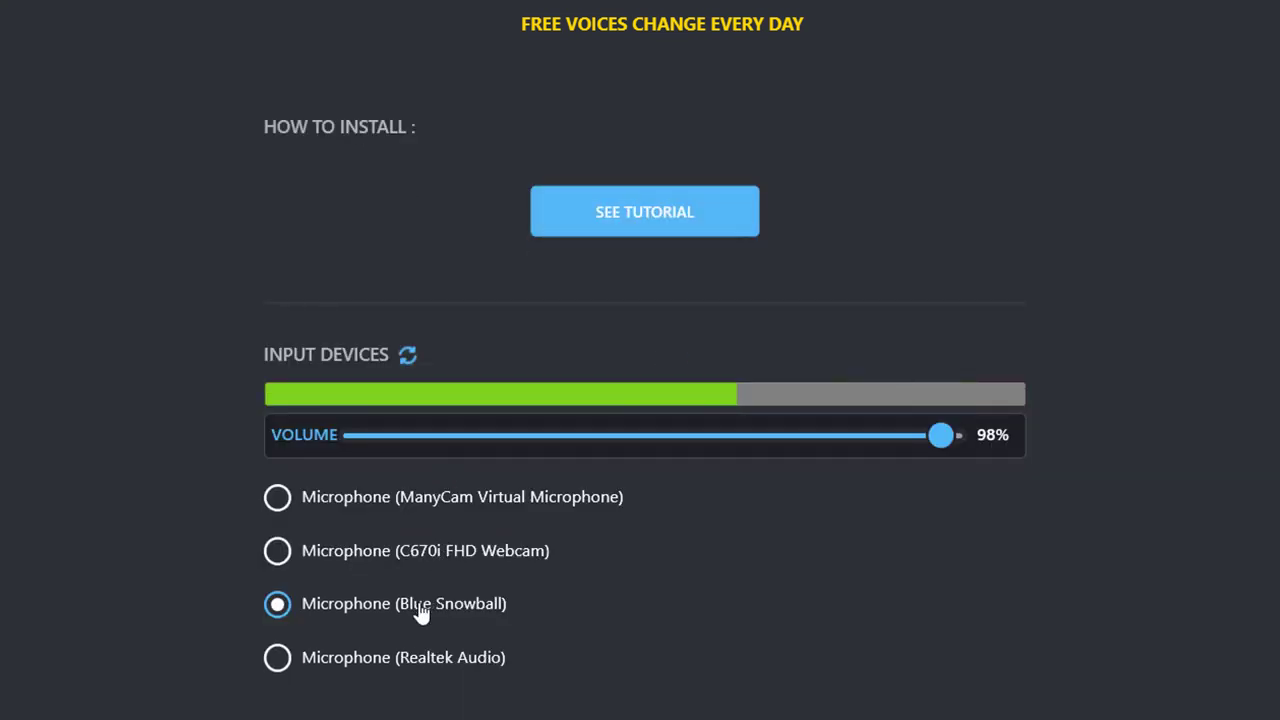
scroll(409, 609, down, 3)
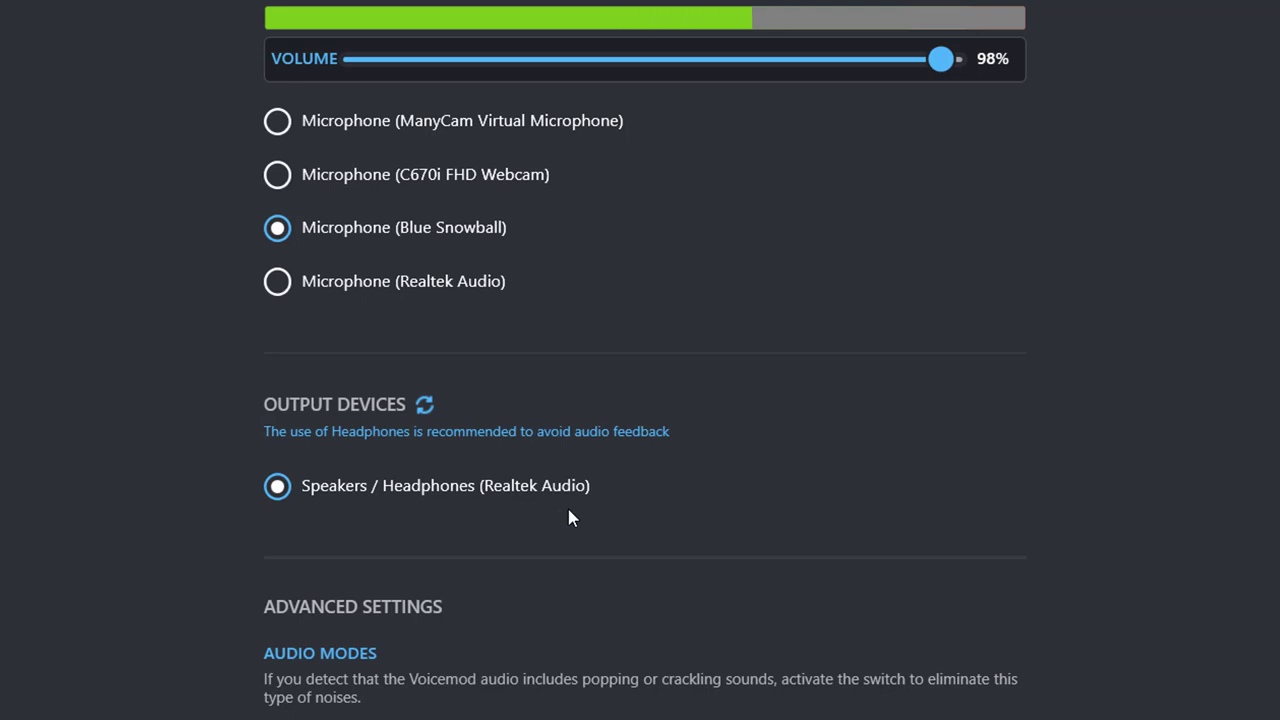
scroll(569, 517, down, 3)
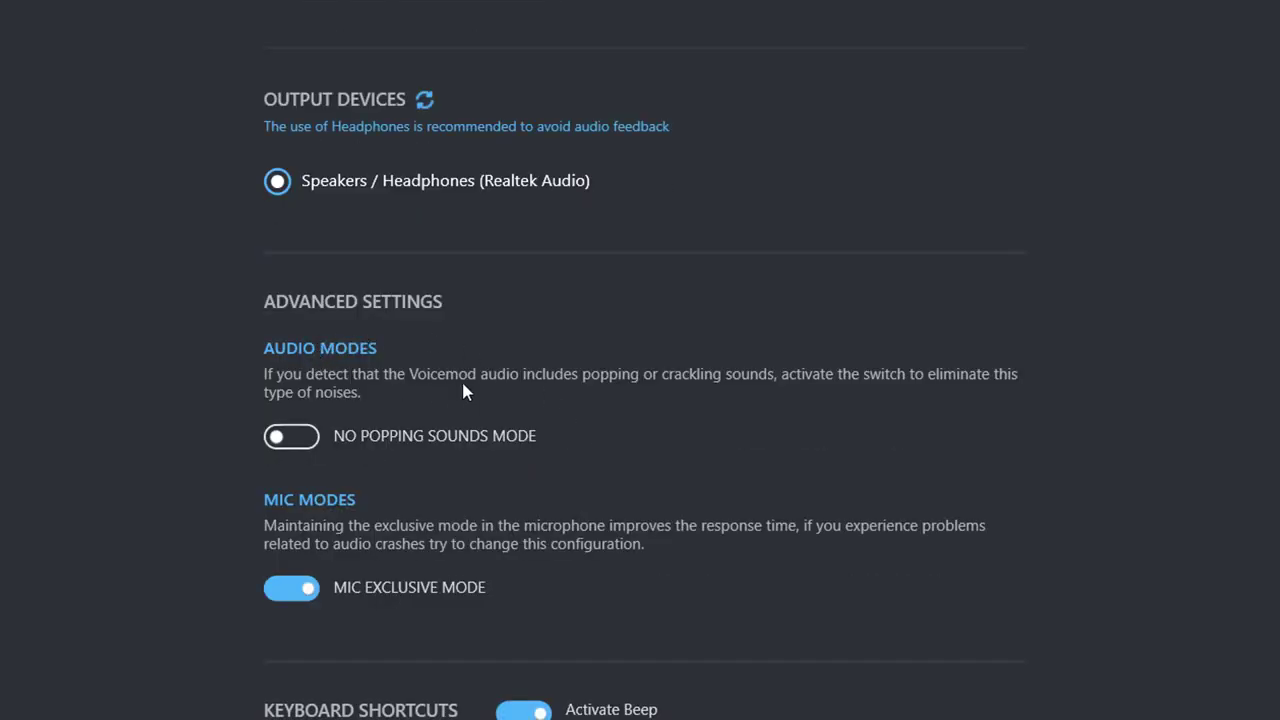
click(301, 446)
scroll(128, 476, down, 1)
scroll(128, 476, down, 4)
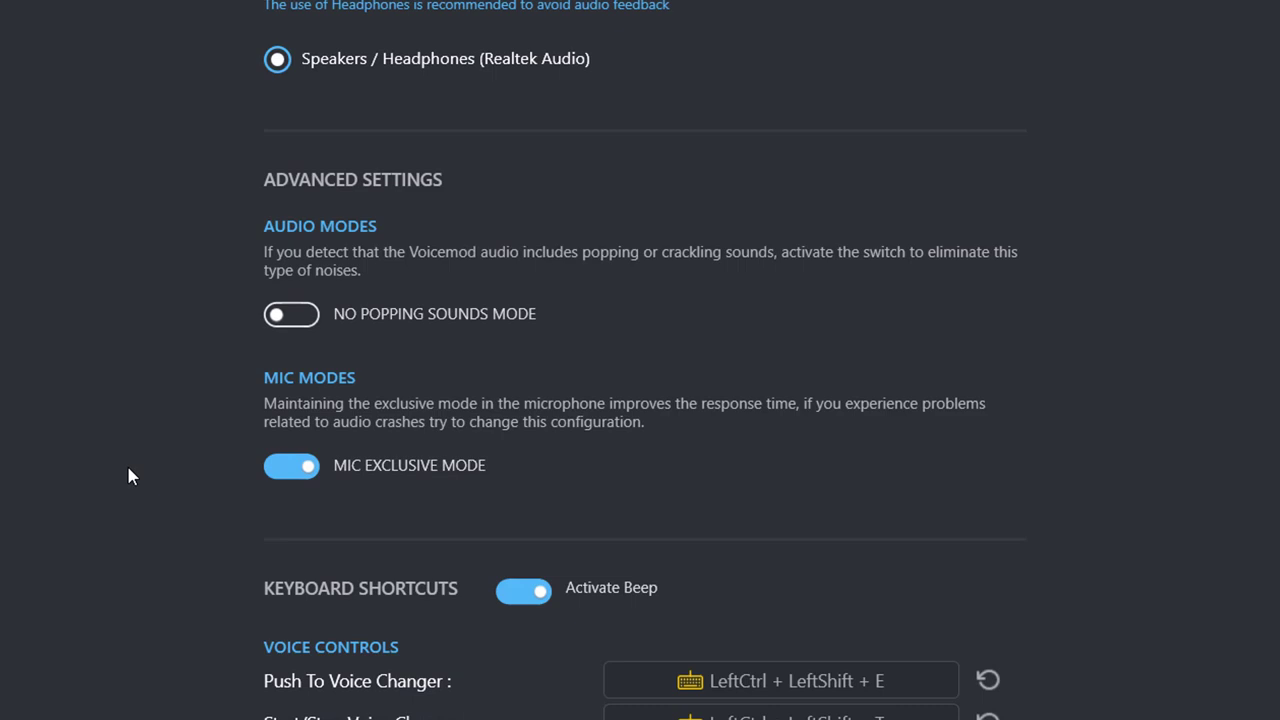
scroll(340, 500, down, 3)
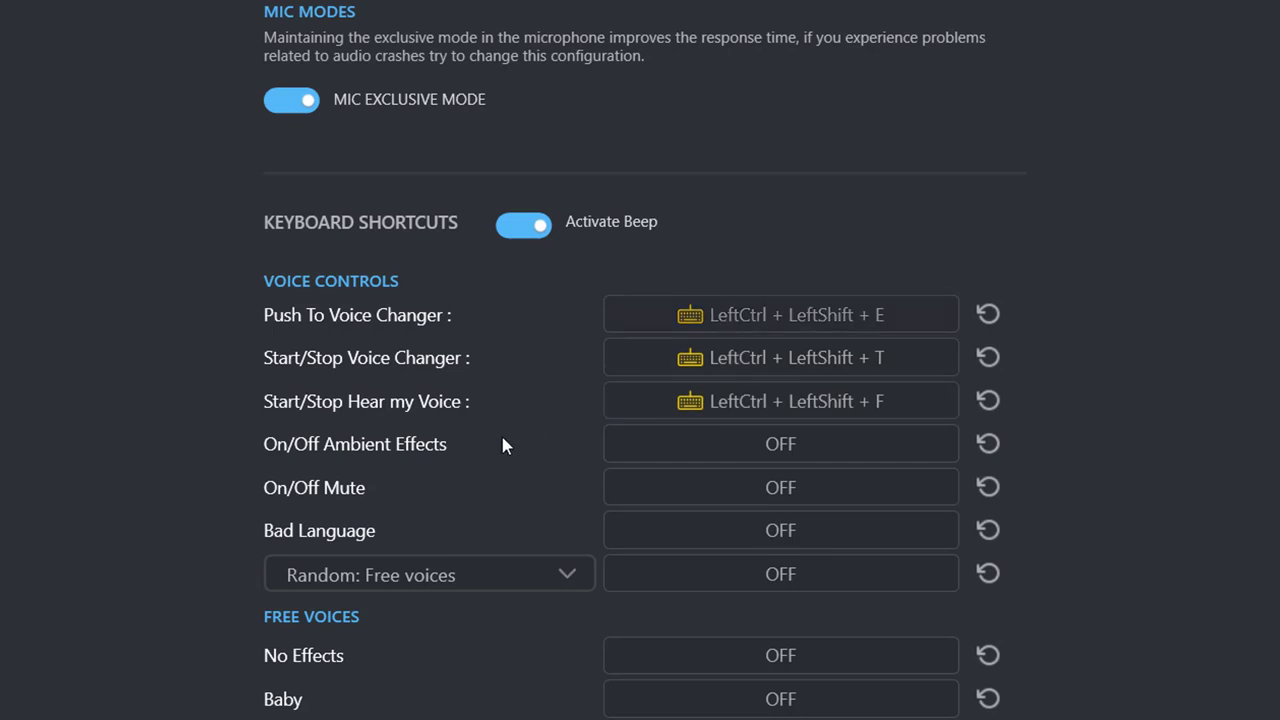
scroll(751, 480, down, 3)
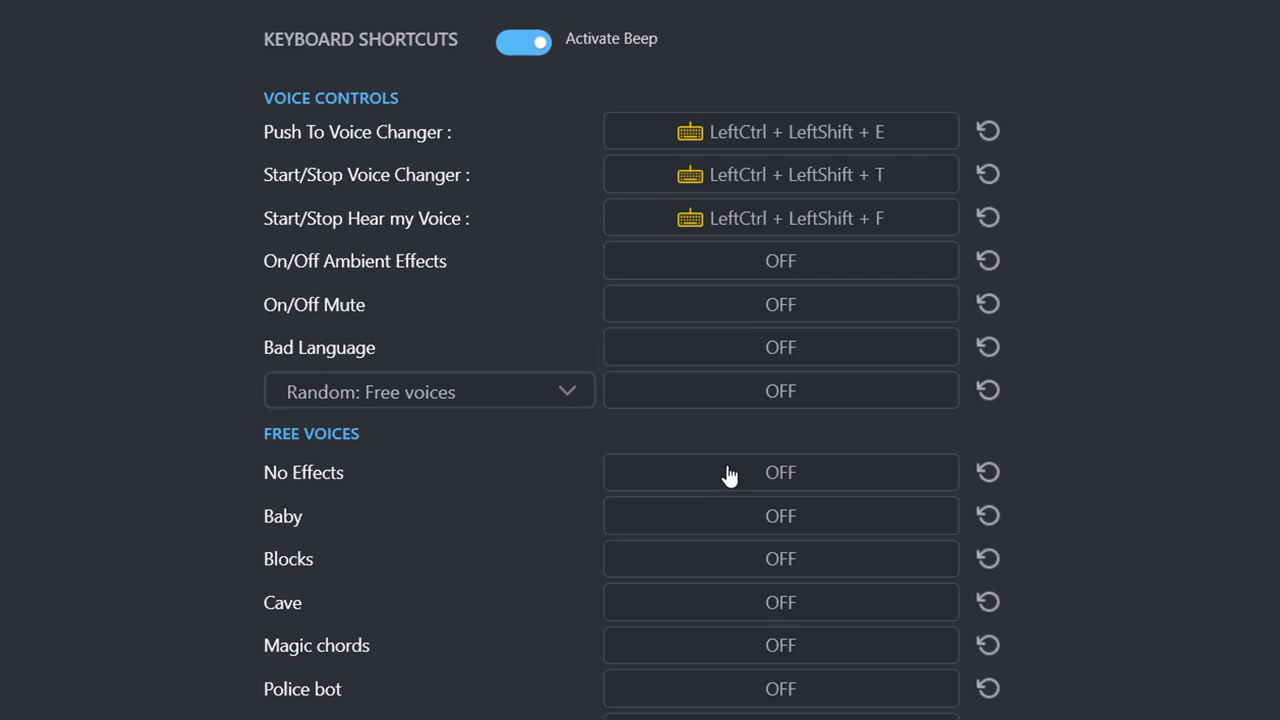
scroll(671, 480, down, 2)
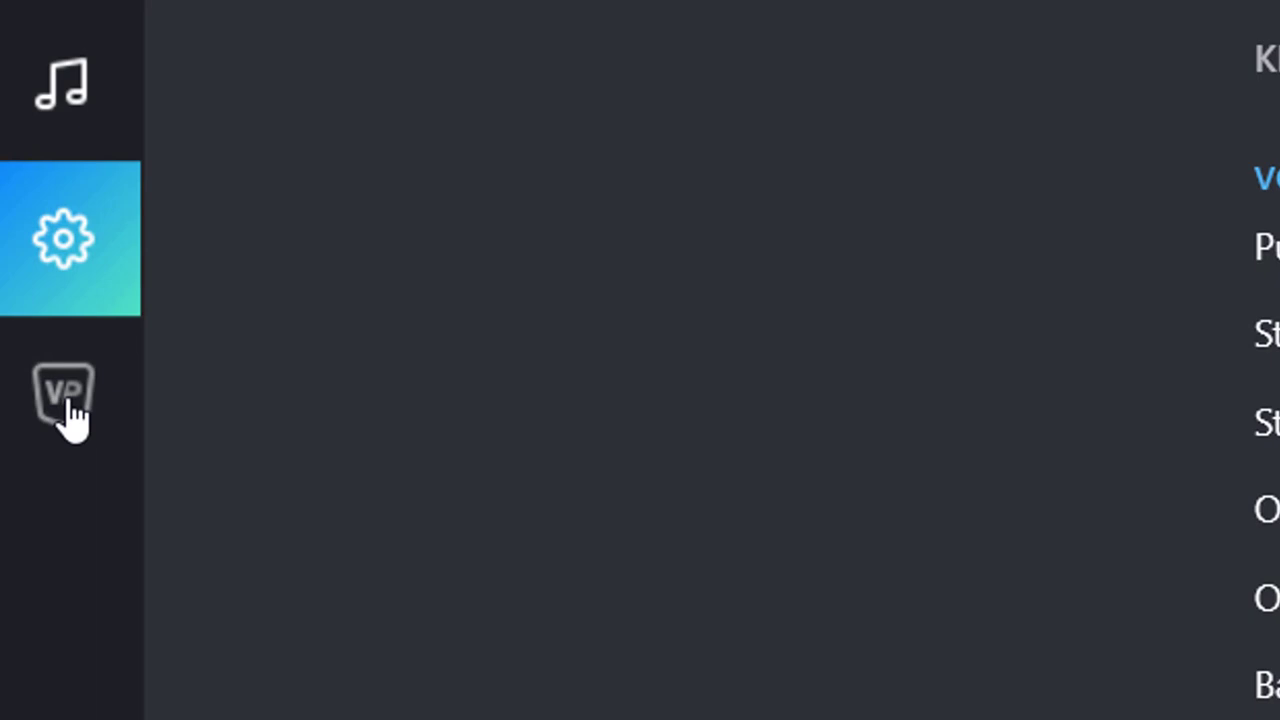
- View the Activate Your License page, then bring up the volume and noise-reduction sliders
click(68, 402)
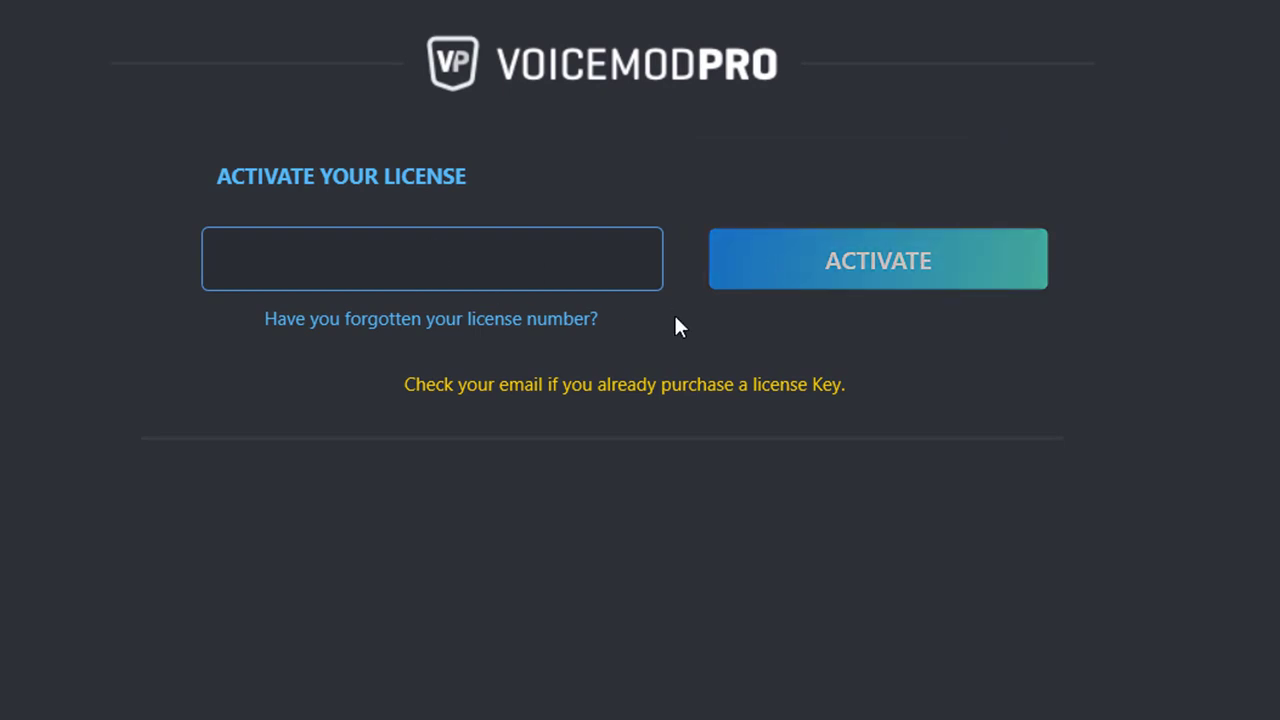
click(77, 703)
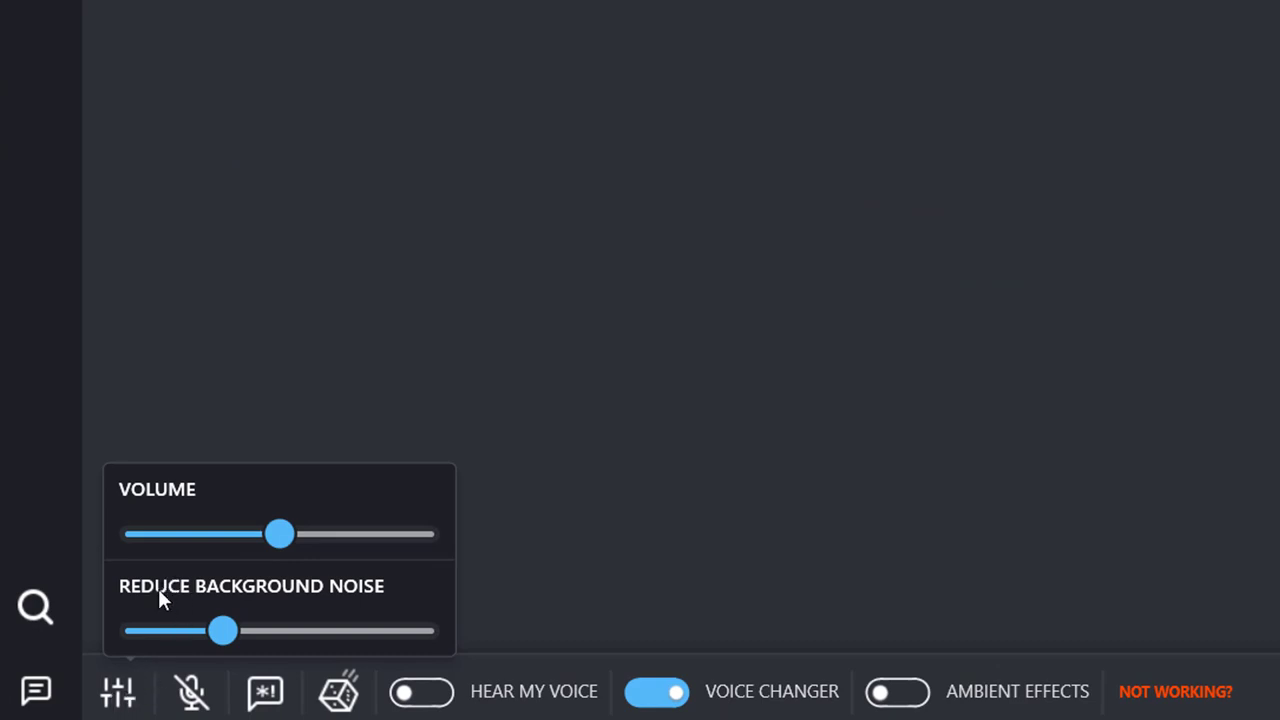
- Raise the Volume and Reduce Background Noise sliders, then toggle sound effects and ambient effects, ending both off
drag(280, 538, 348, 534)
drag(230, 636, 293, 635)
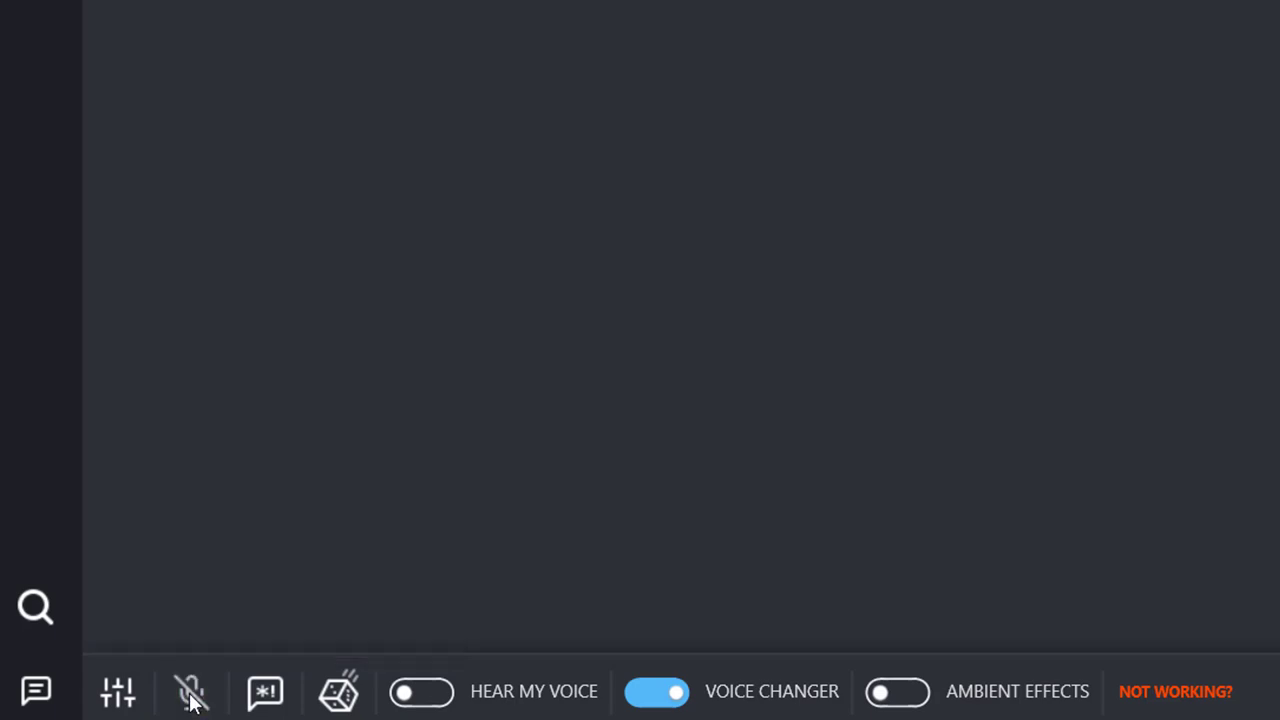
click(262, 698)
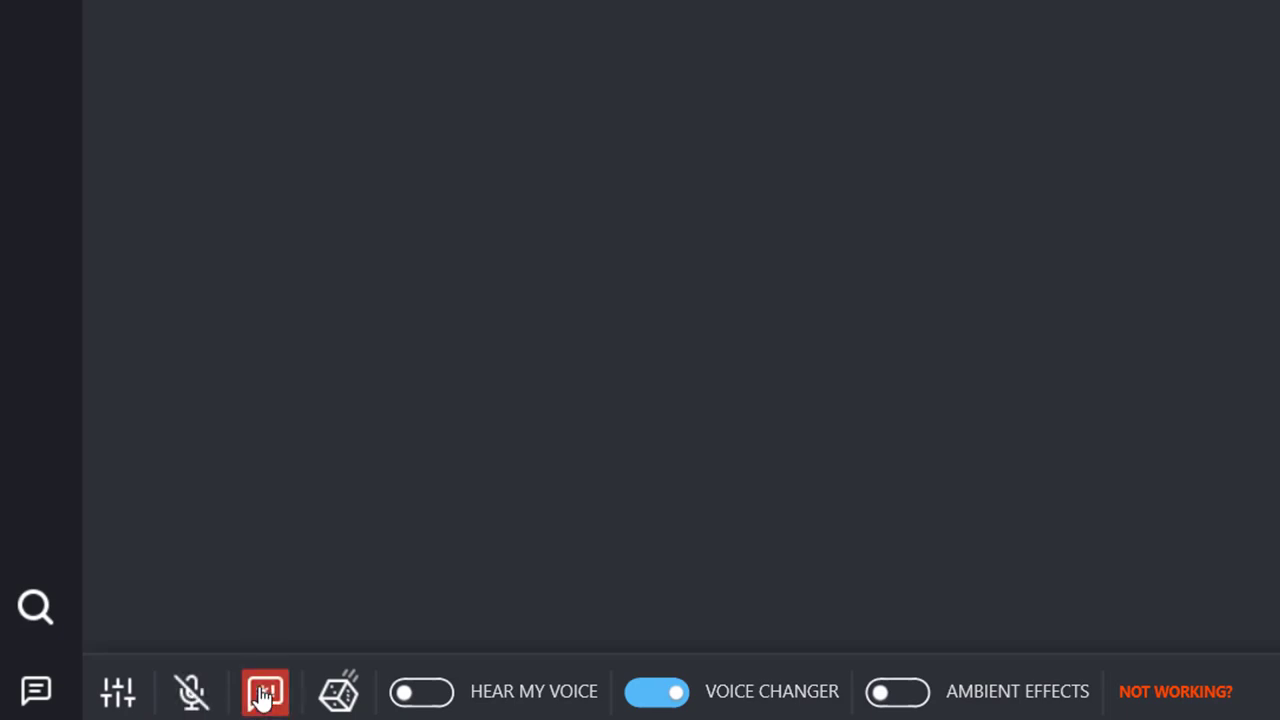
click(262, 697)
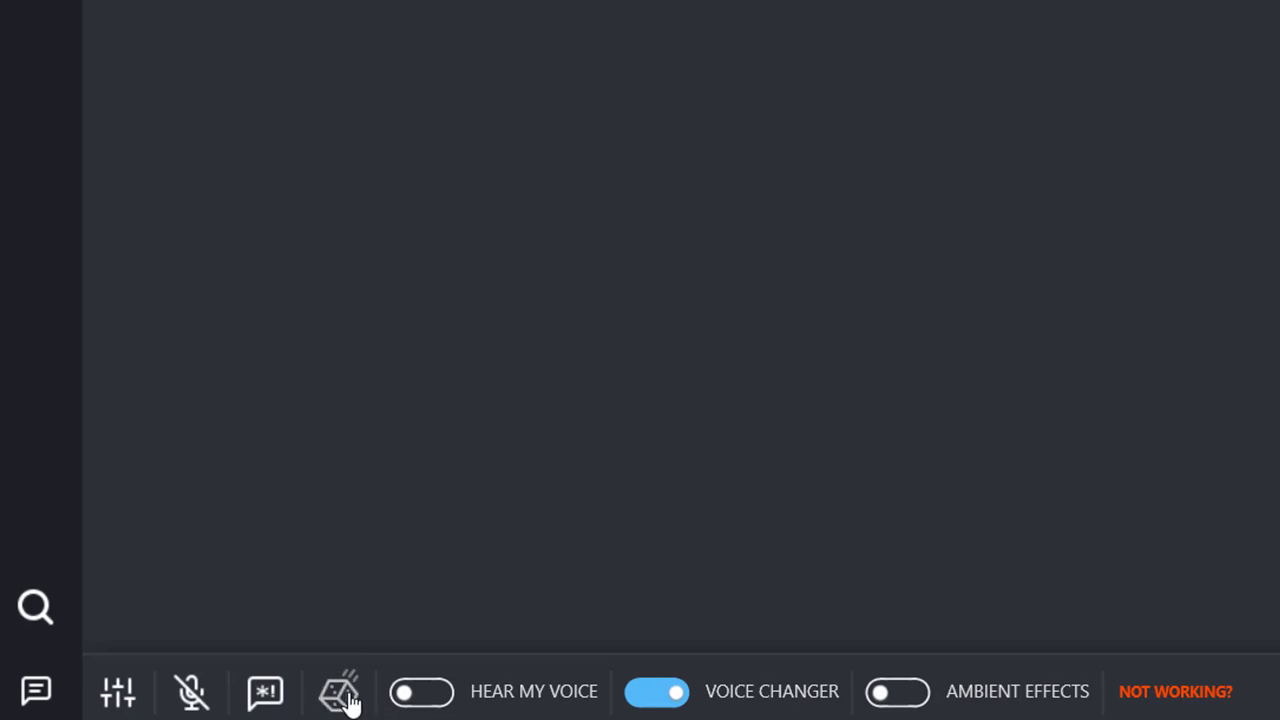
click(266, 698)
click(266, 695)
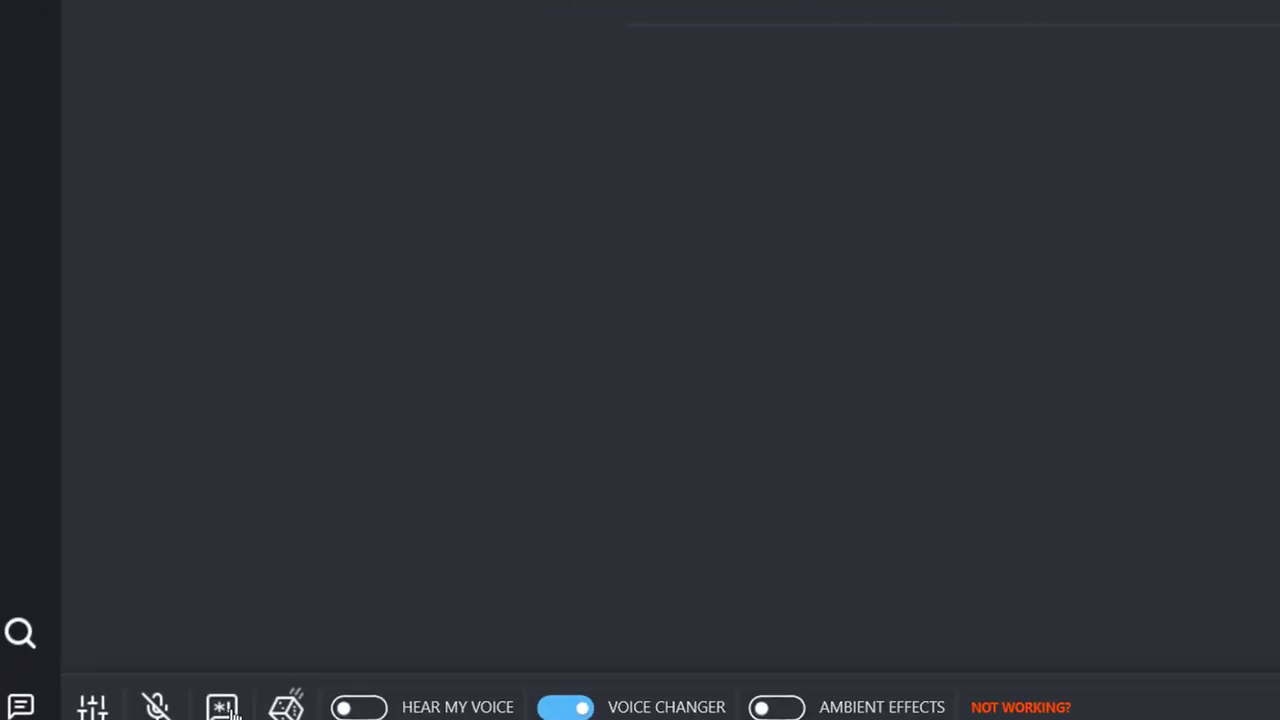
click(243, 697)
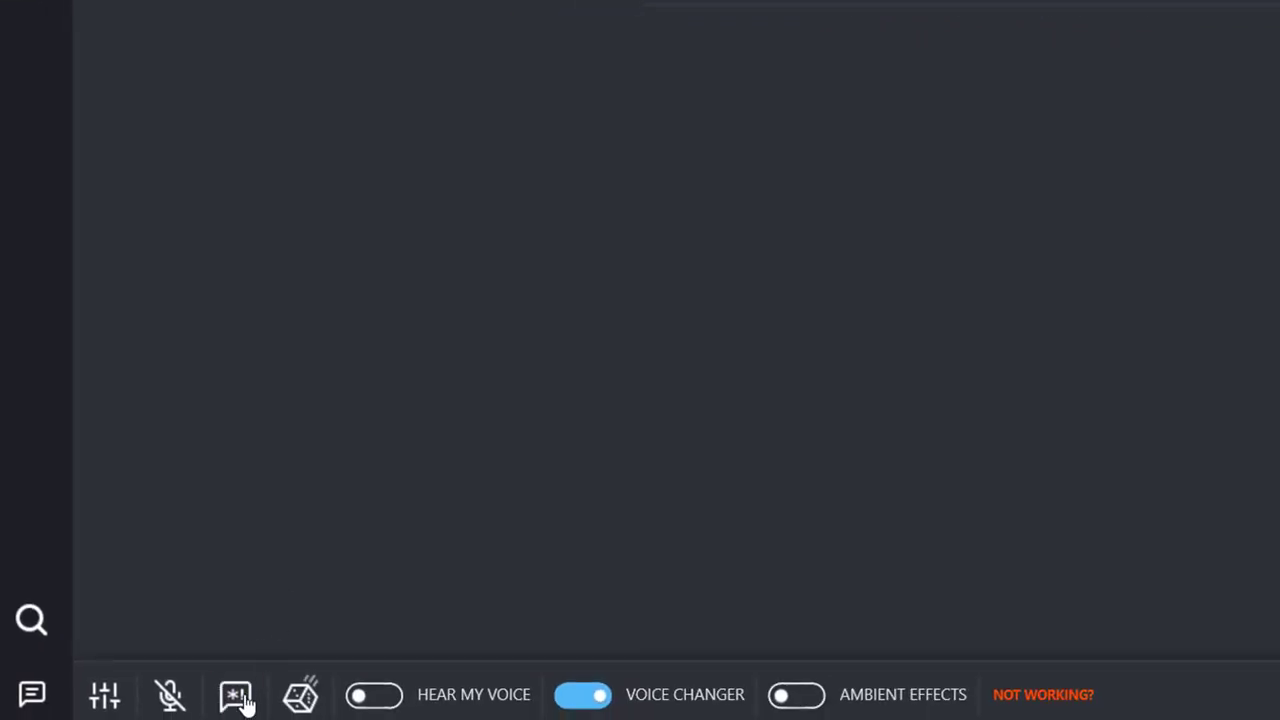
click(243, 700)
click(806, 707)
click(806, 707)
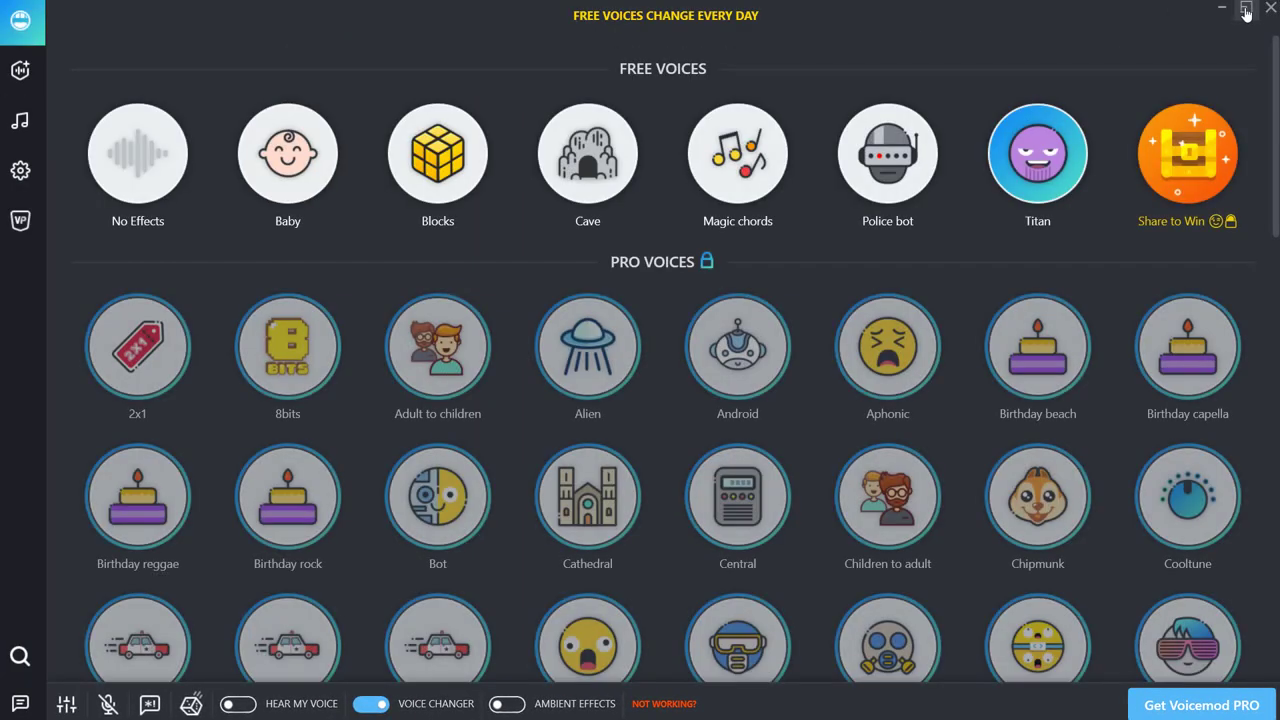
- Restore the window to its smaller size and open the Share to Win free voice tile
click(1246, 10)
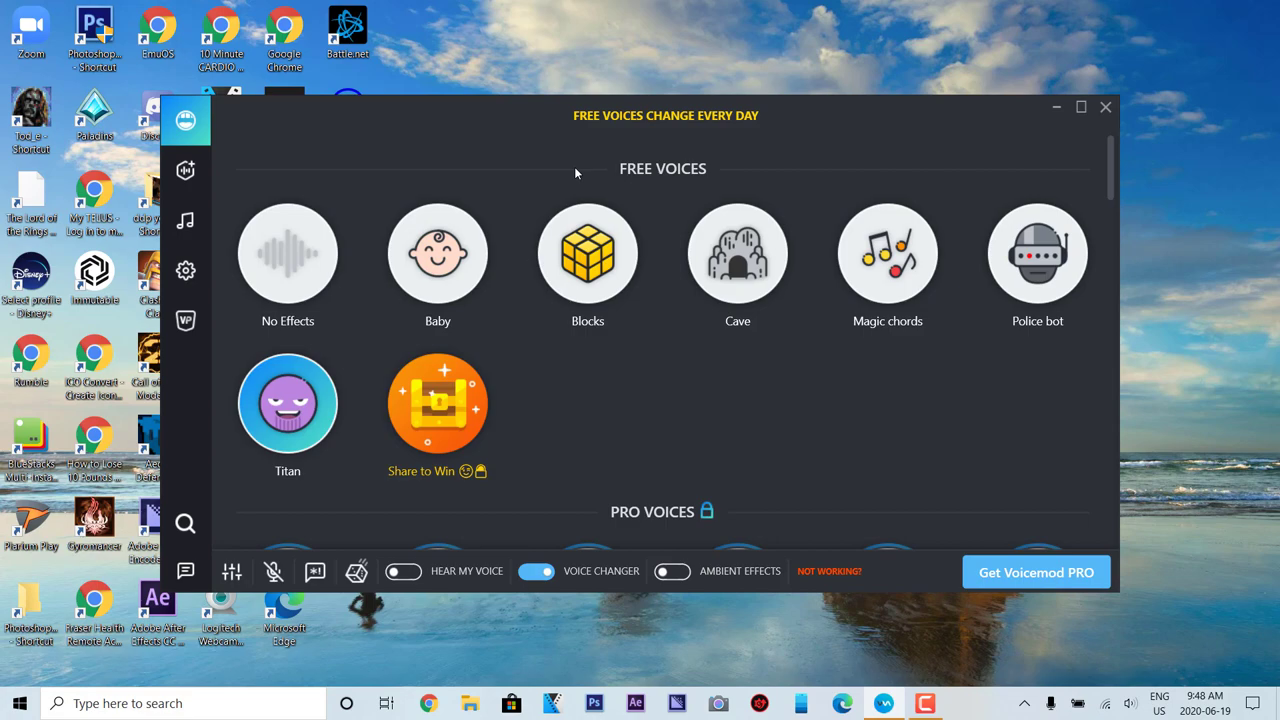
click(430, 405)
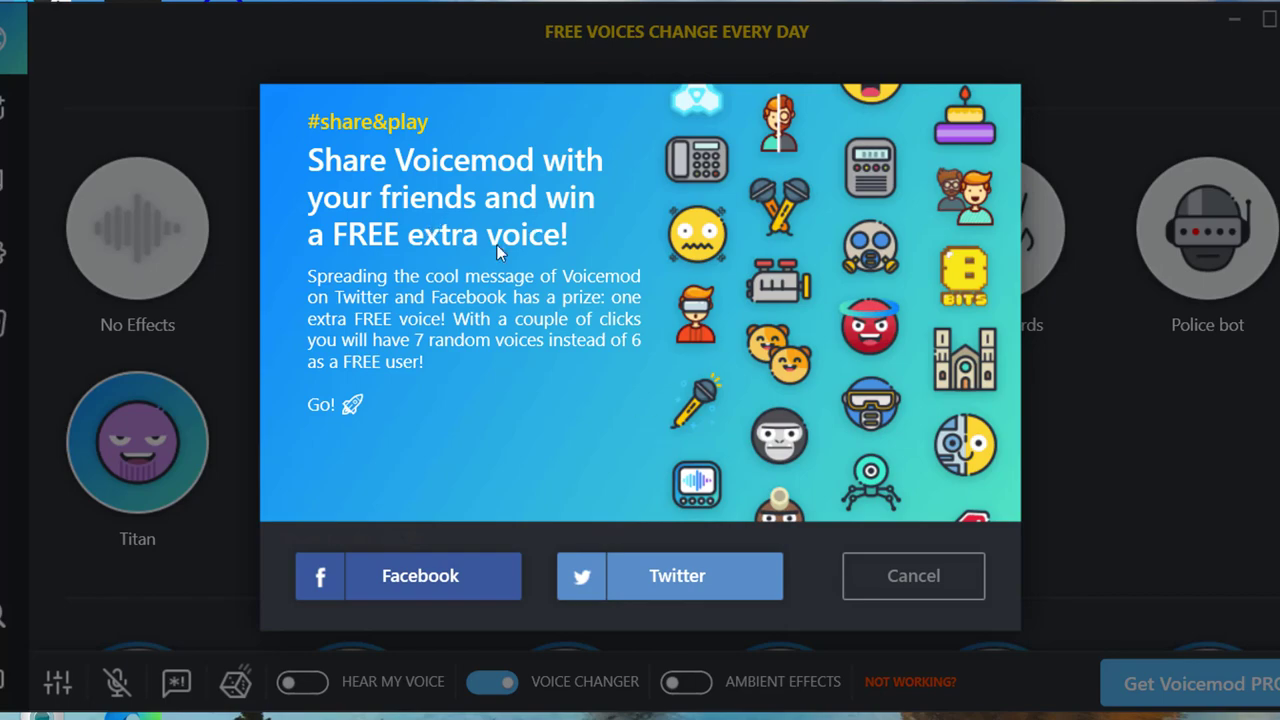
- Cancel the Share Voicemod dialog without sharing
click(917, 580)
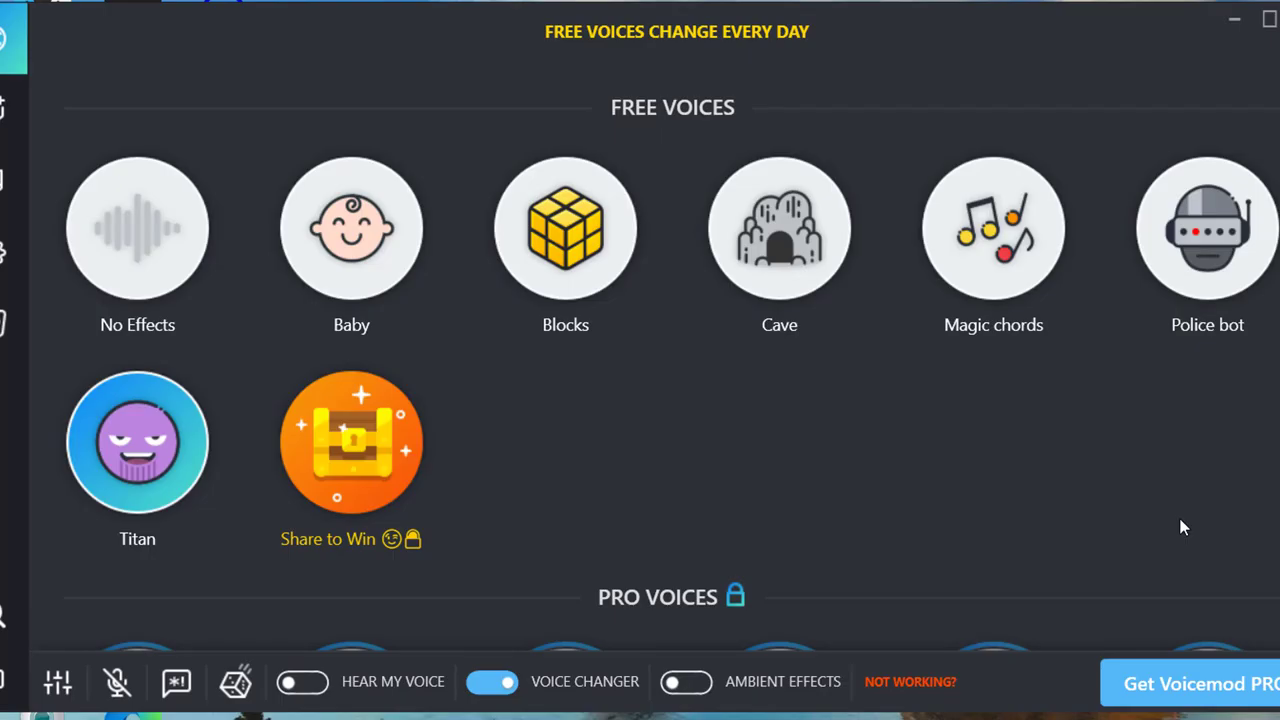